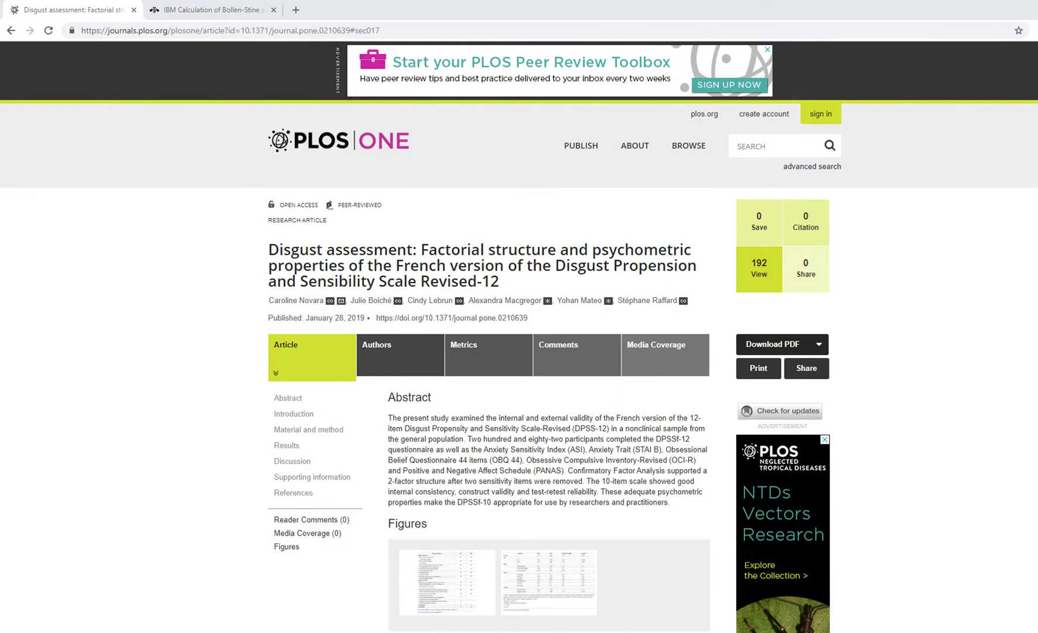
- Go to the Supporting information section of the disgust assessment article to view its raw data file
scroll(764, 345, "down", 1)
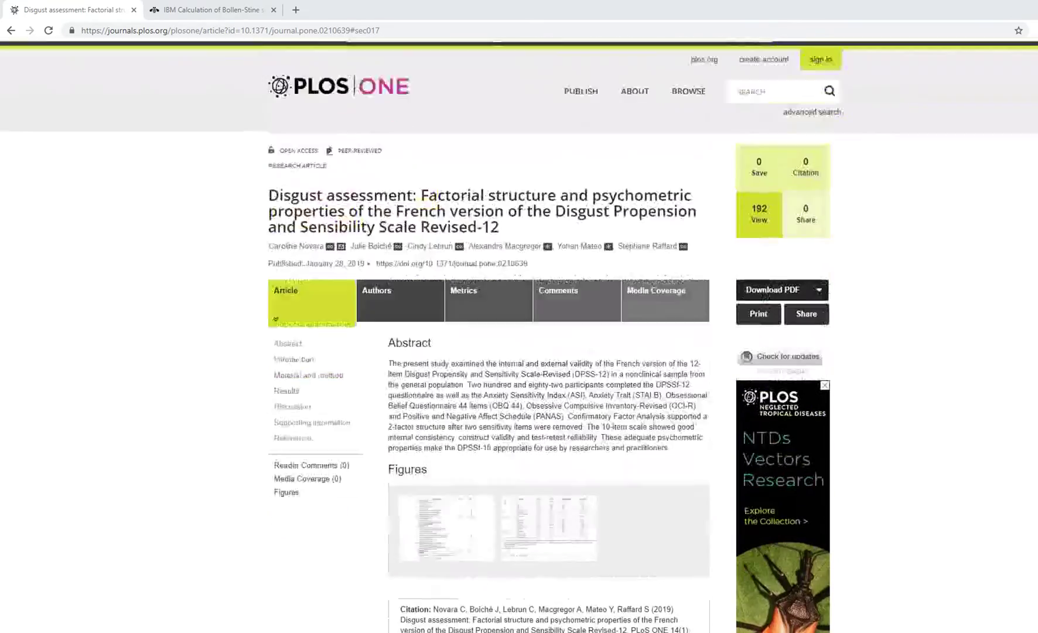
scroll(519, 334, "up", 1)
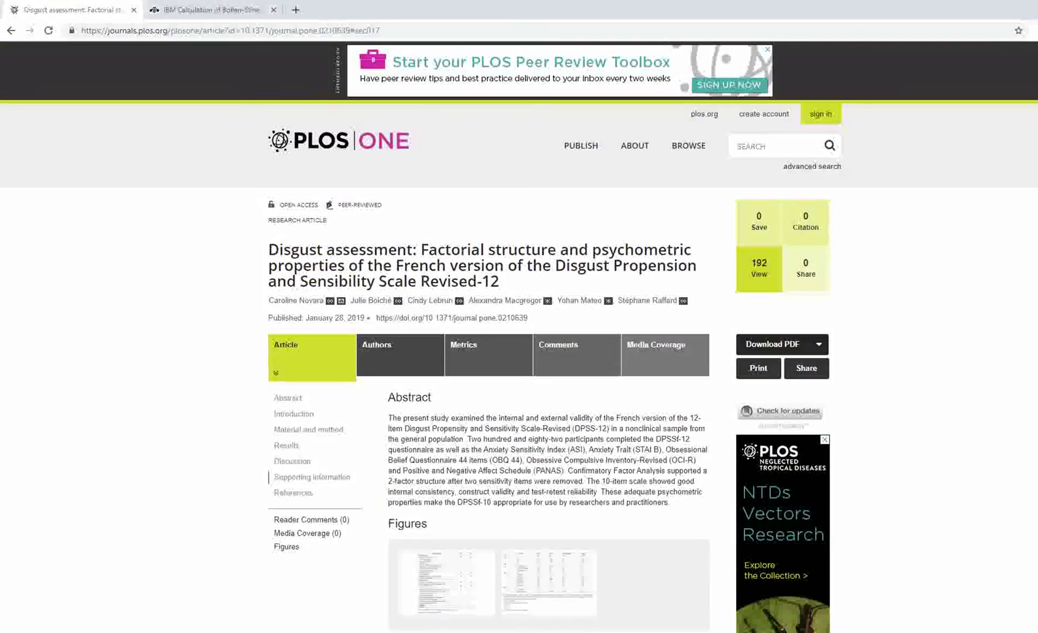
left_click(312, 477)
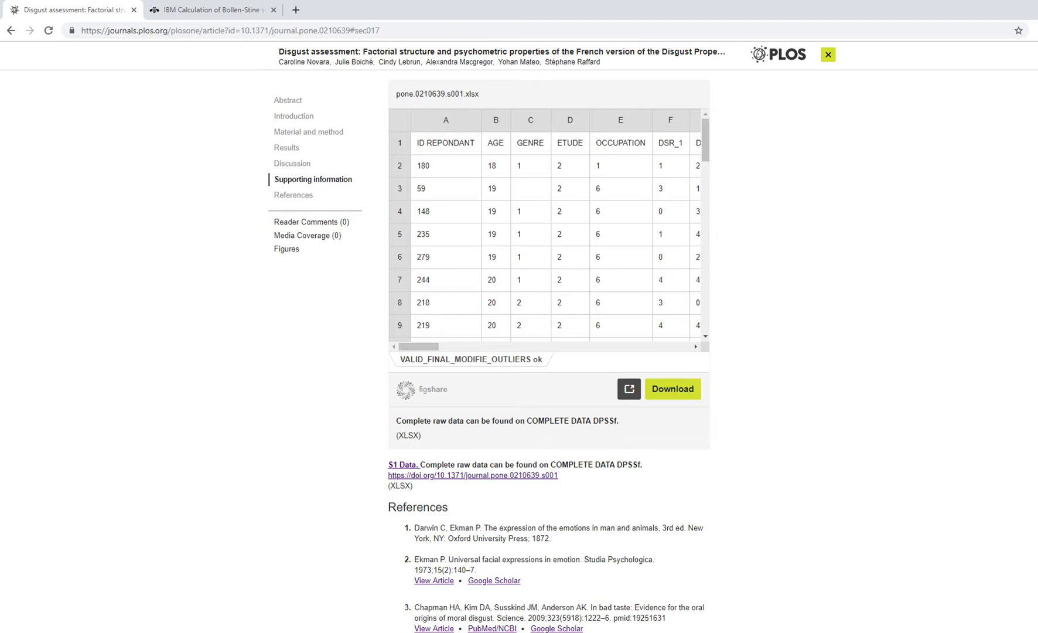
- Switch to Amos and compare the path diagrams of Model 1 and Model 2, ending on Model 1
left_click(329, 632)
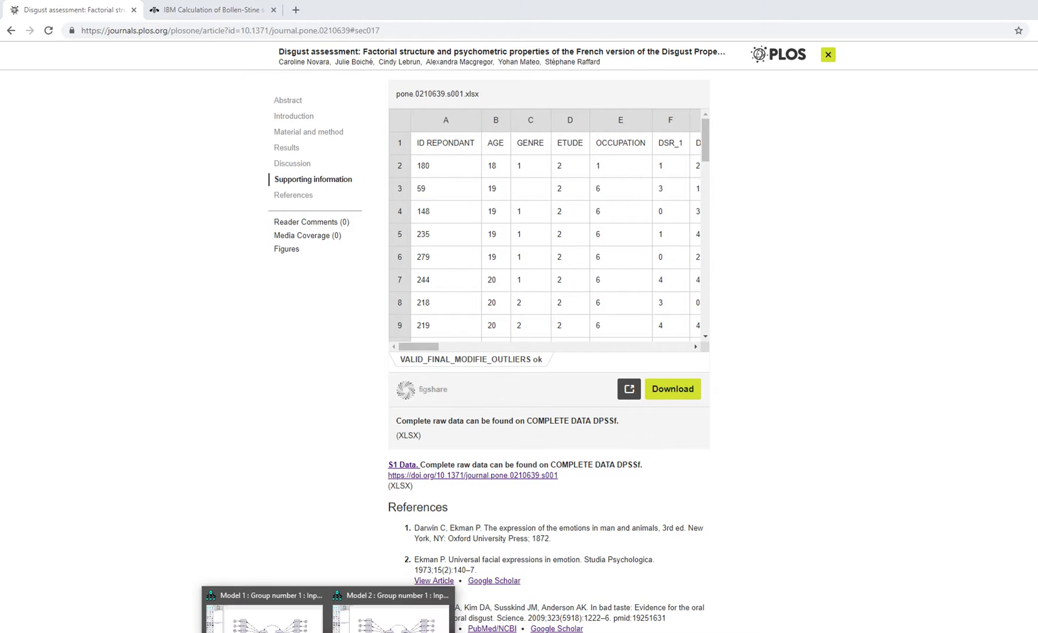
left_click(311, 609)
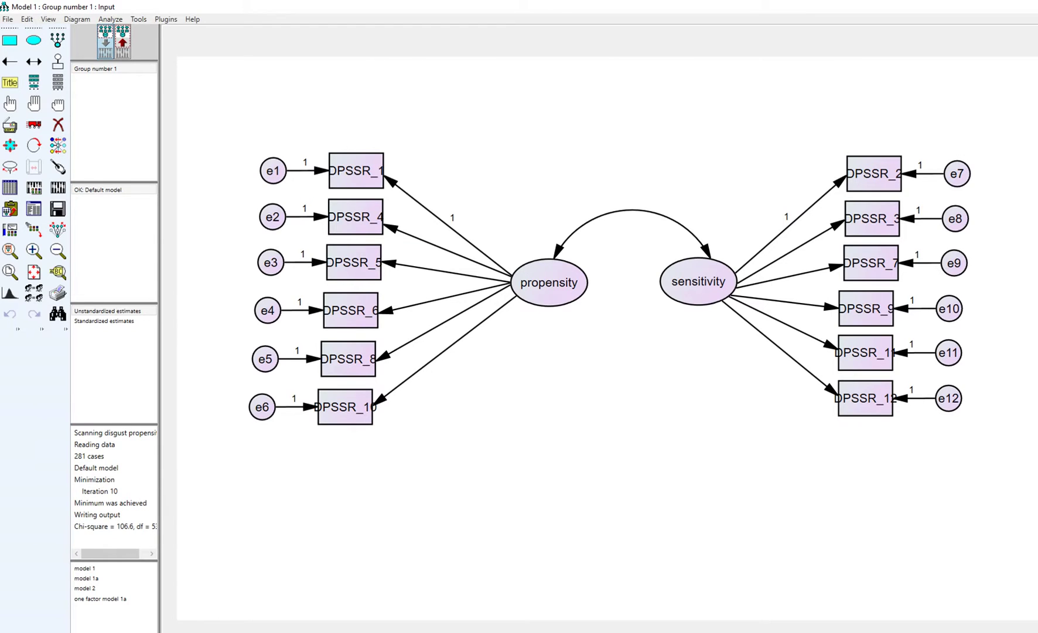
mouse_move(328, 632)
left_click(391, 609)
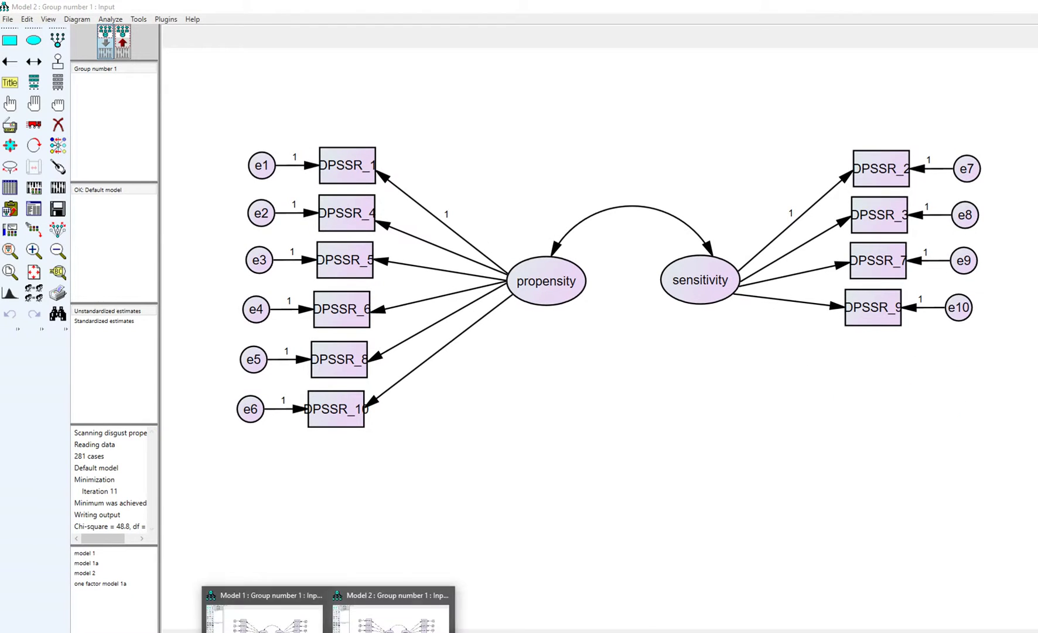
left_click(264, 609)
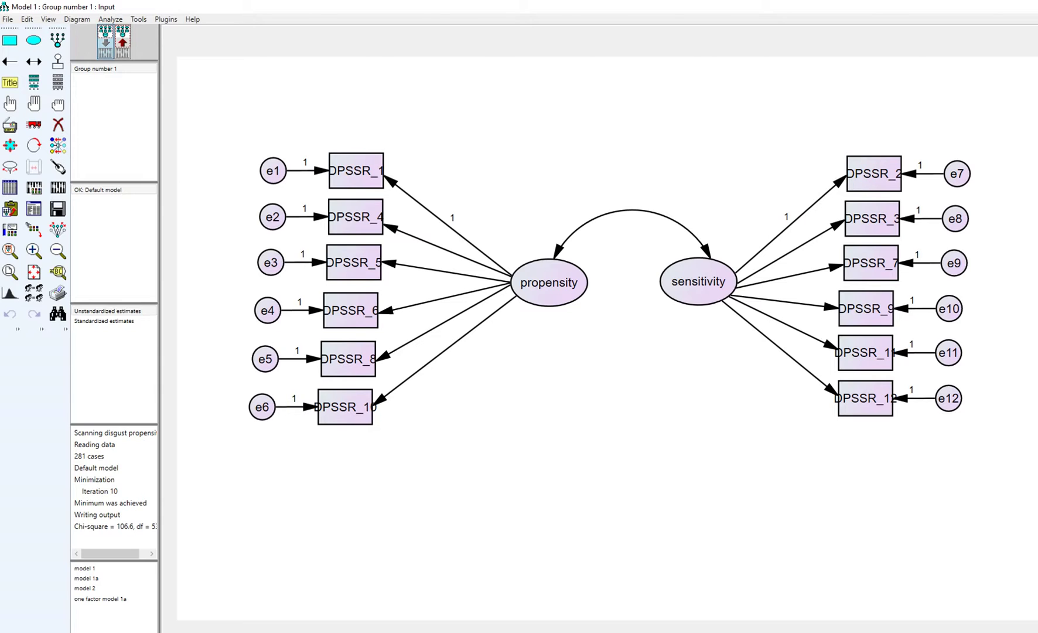
left_click(330, 632)
left_click(391, 615)
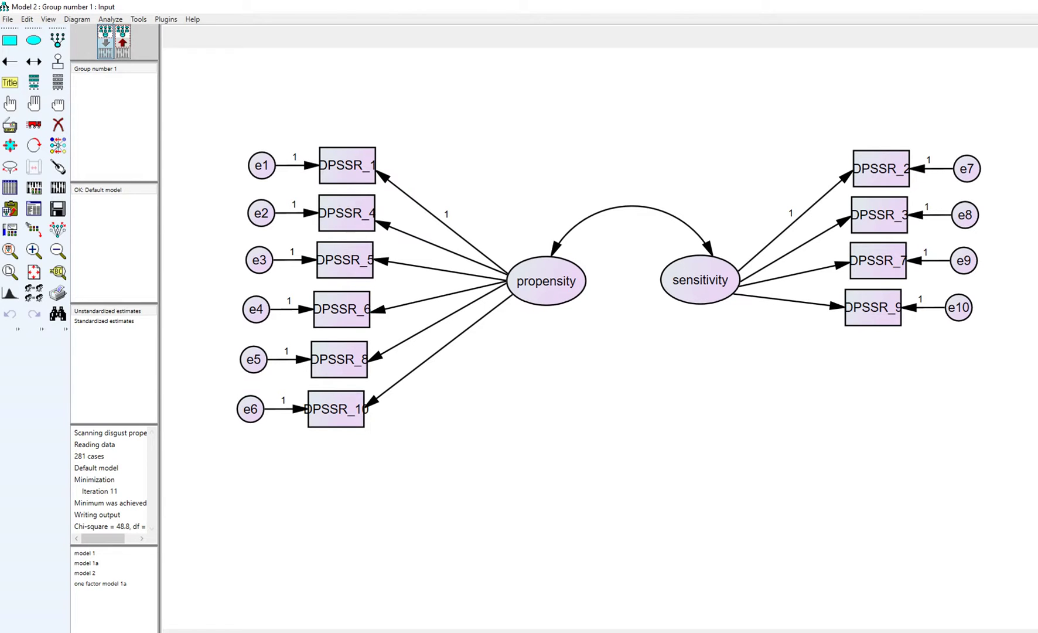
left_click(264, 609)
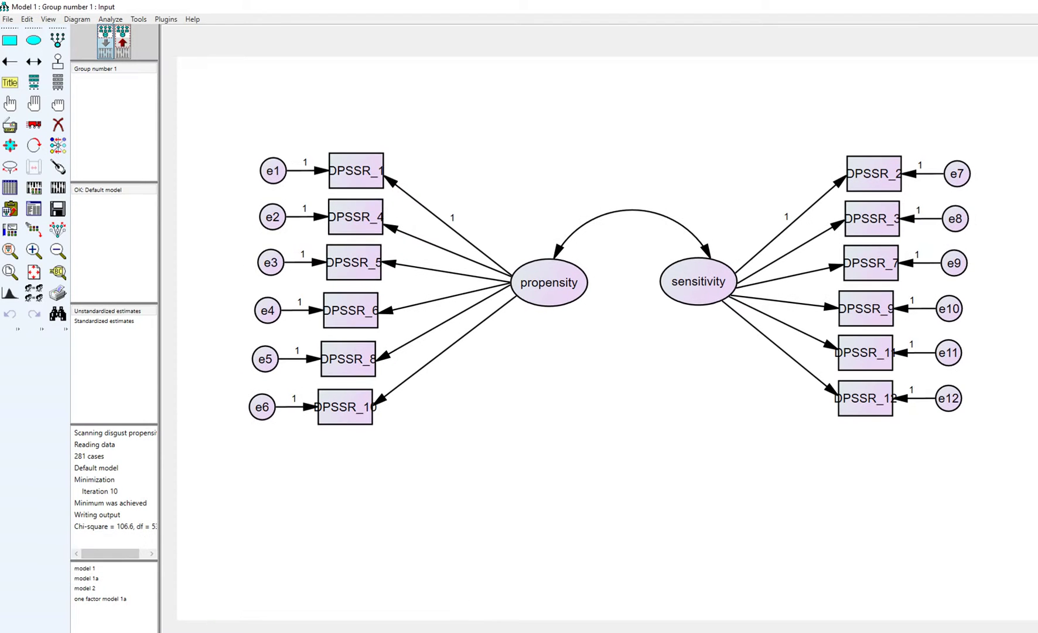
- Return to the article in the browser and examine the estimation method described in its Data analysis section
left_click(246, 632)
scroll(548, 351, "up", 14)
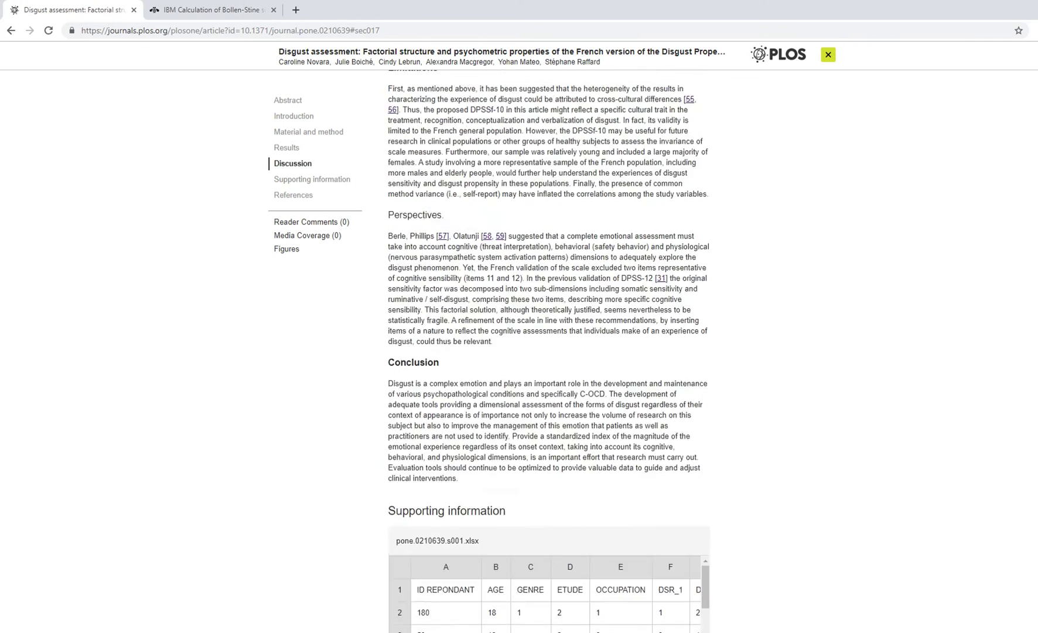
scroll(547, 351, "up", 15)
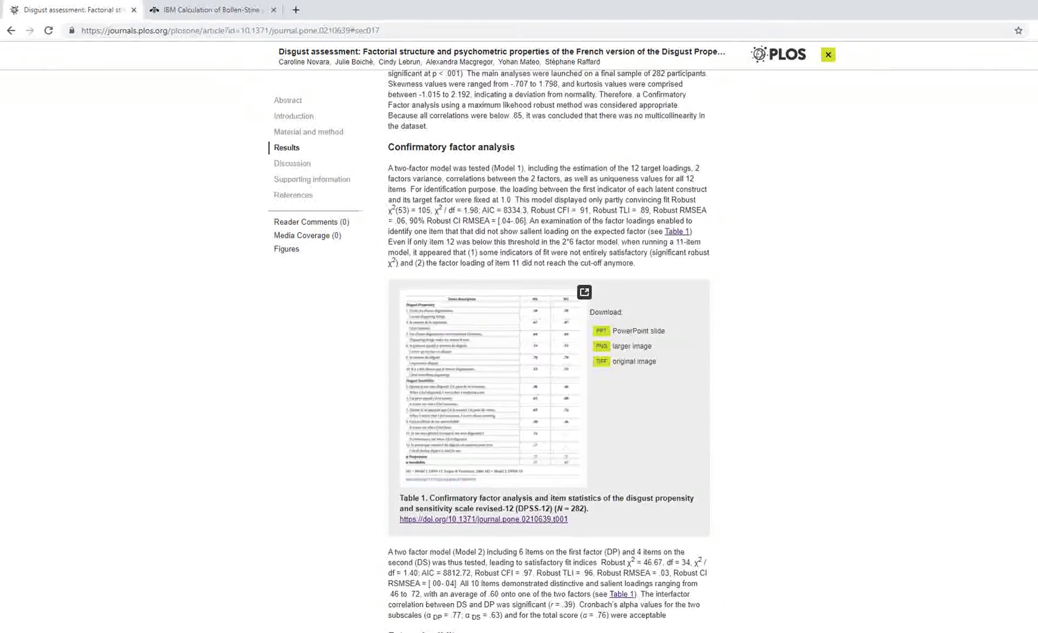
scroll(548, 351, "up", 4)
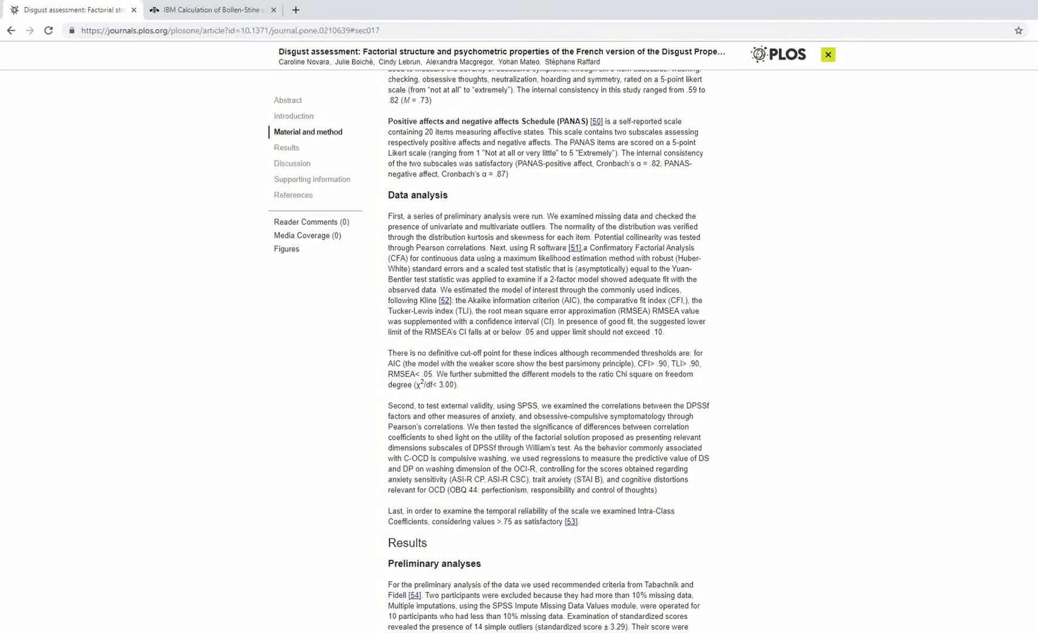
left_click_drag(502, 258, 574, 269)
key("alt+Tab")
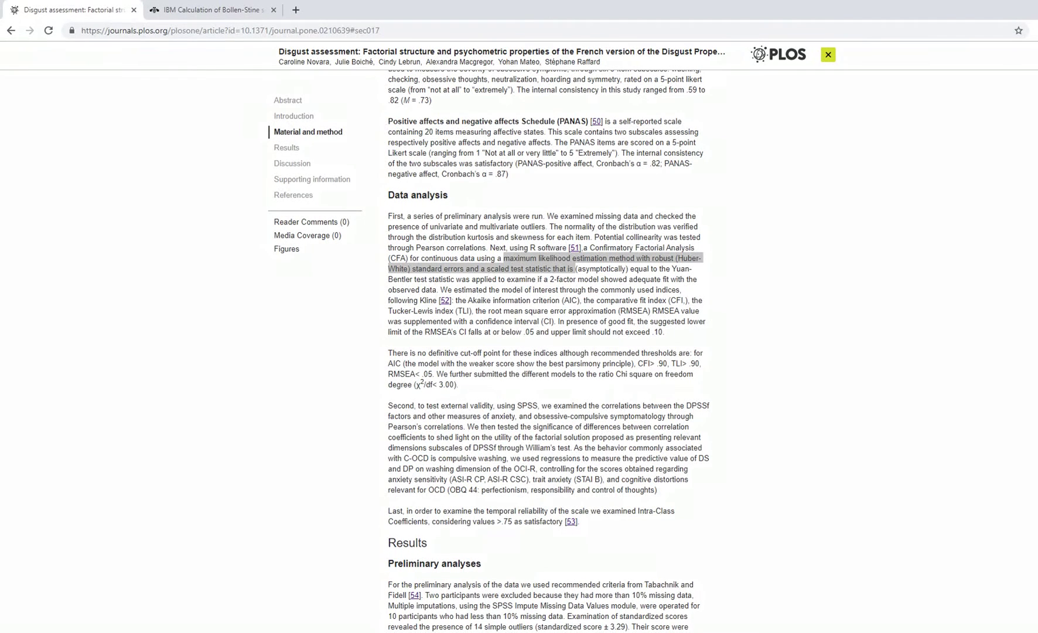
left_click(481, 294)
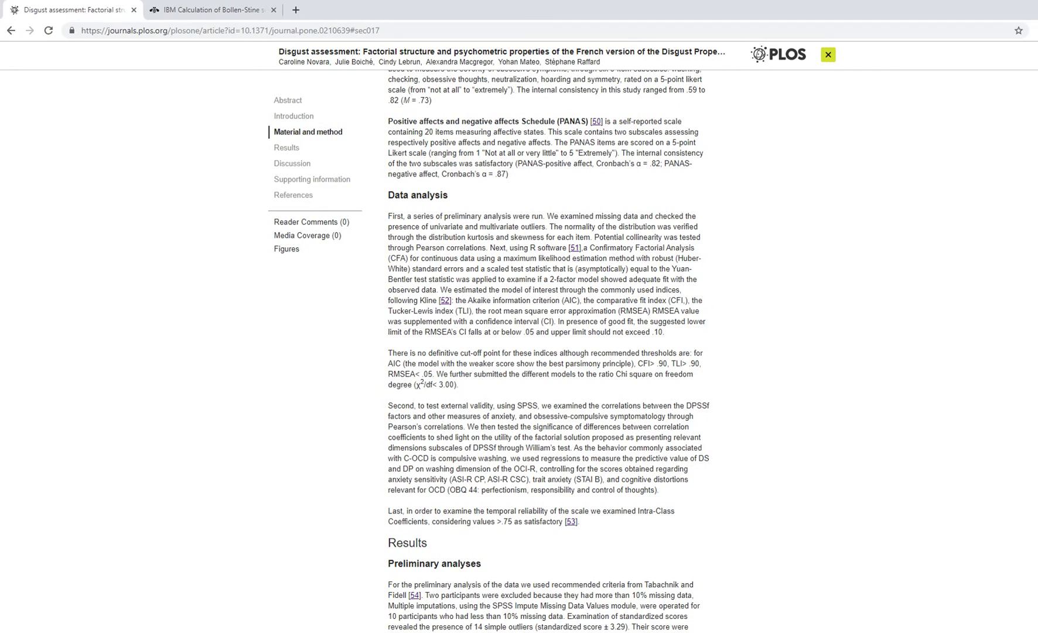
- Switch to Model 1 in Amos and check which data file is assigned to Group number 1
left_click(328, 632)
left_click(265, 615)
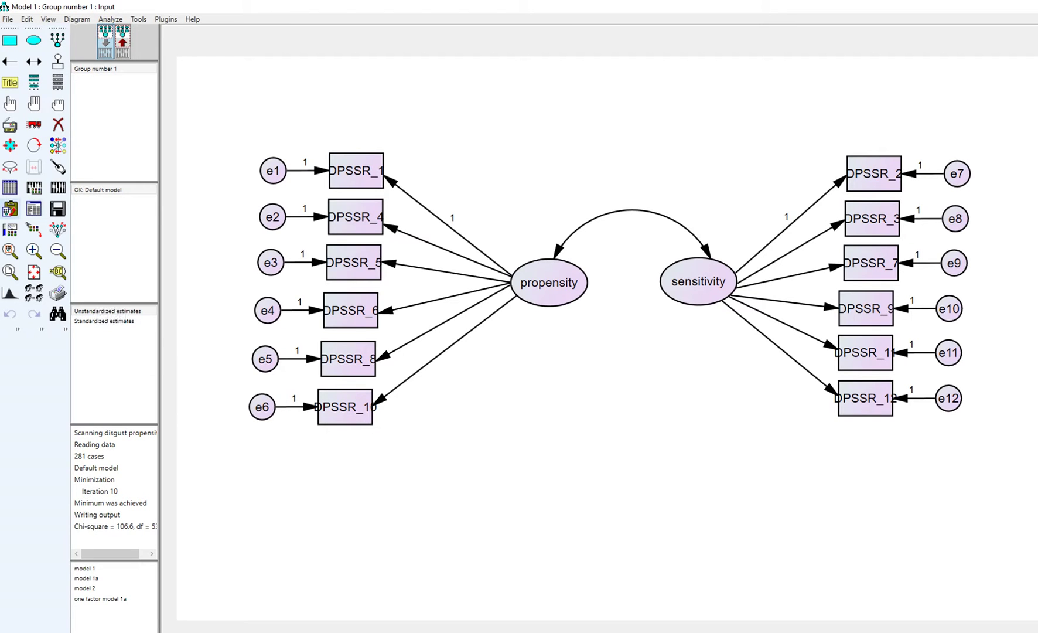
left_click(9, 188)
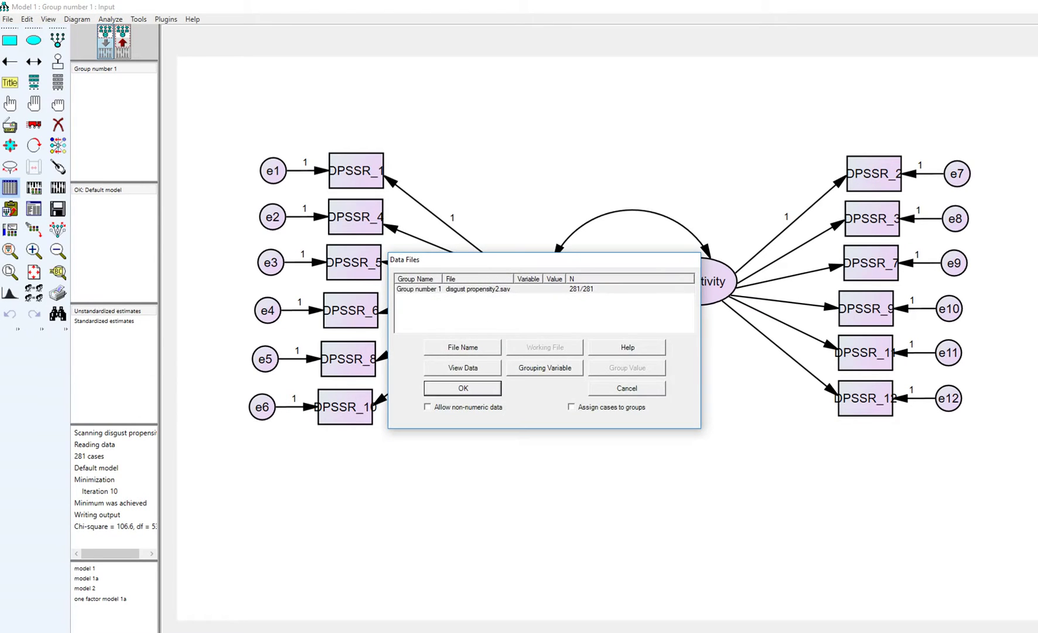
key("Return")
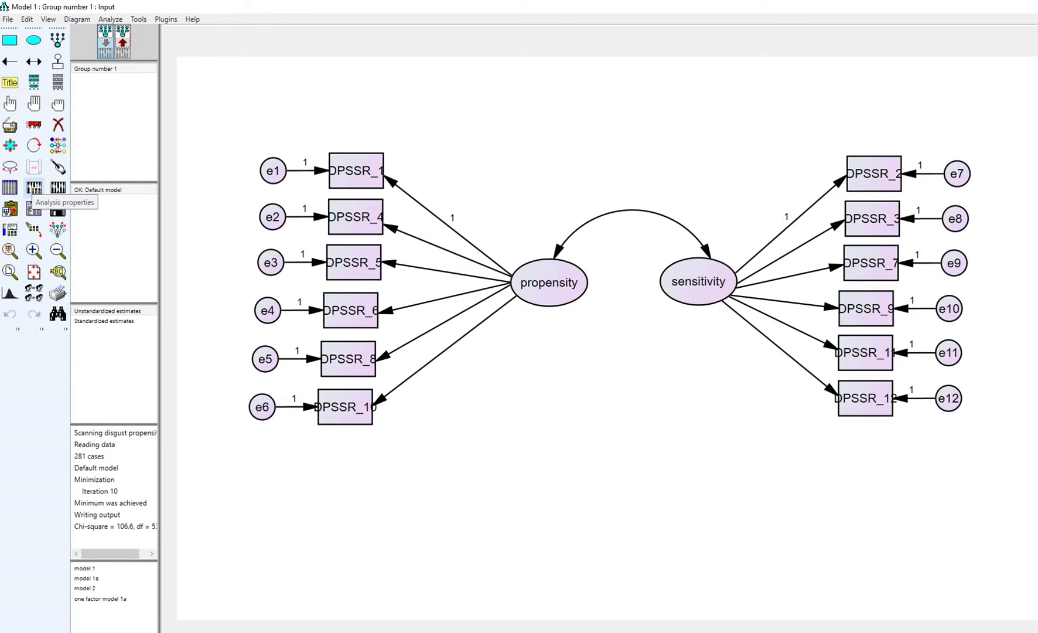
- Review the estimation and output settings in Model 1's analysis properties
left_click(34, 187)
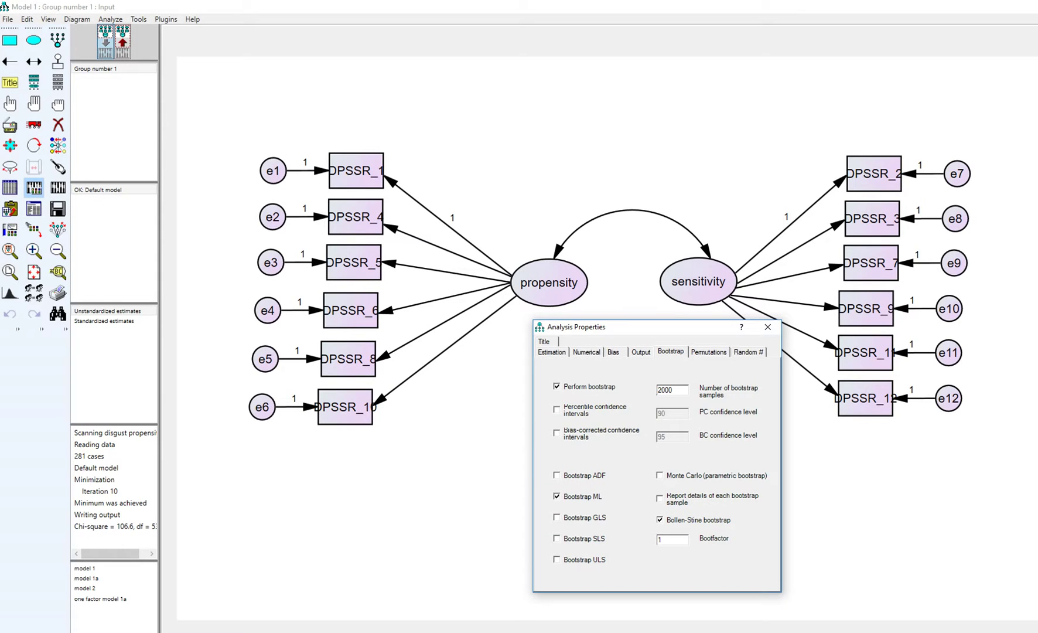
left_click(552, 352)
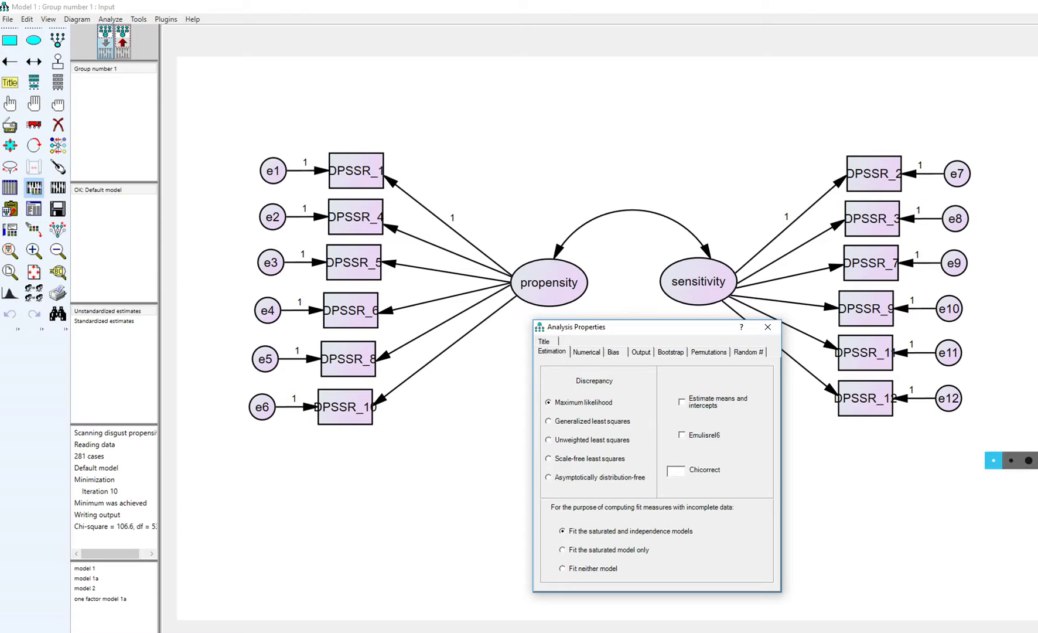
left_click_drag(675, 416, 777, 418)
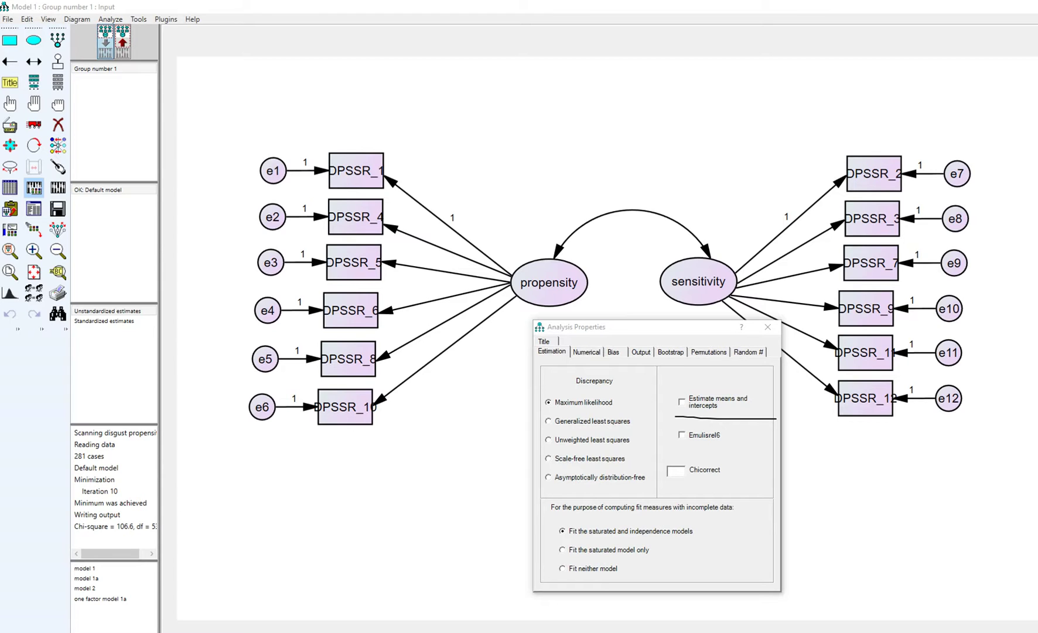
key("Escape")
left_click(641, 352)
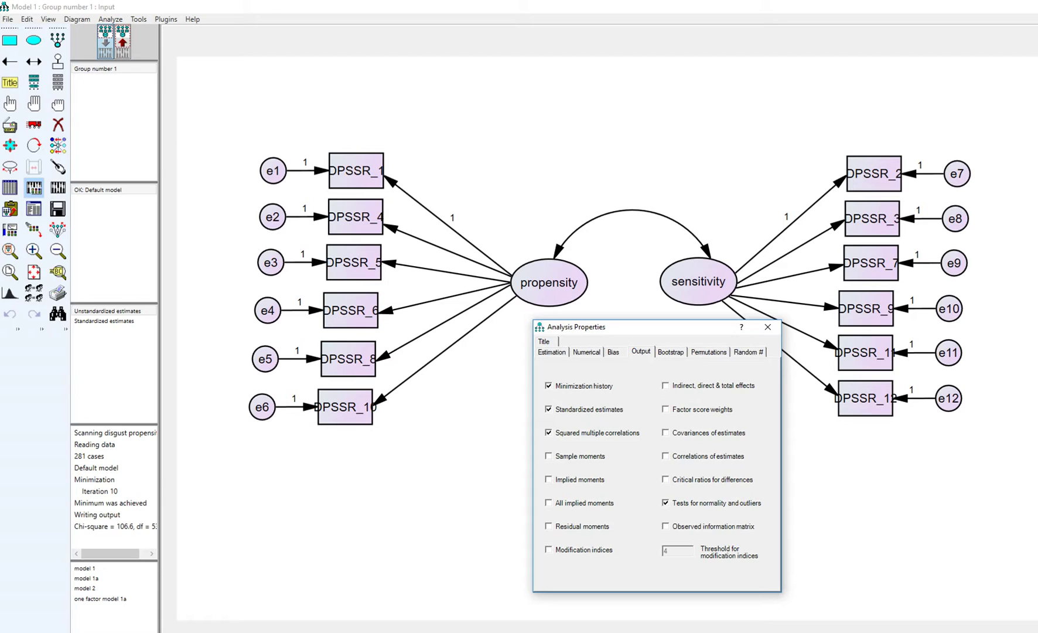
- Turn off bootstrapping for Model 1 and return to the output settings
left_click(671, 352)
left_click(557, 387)
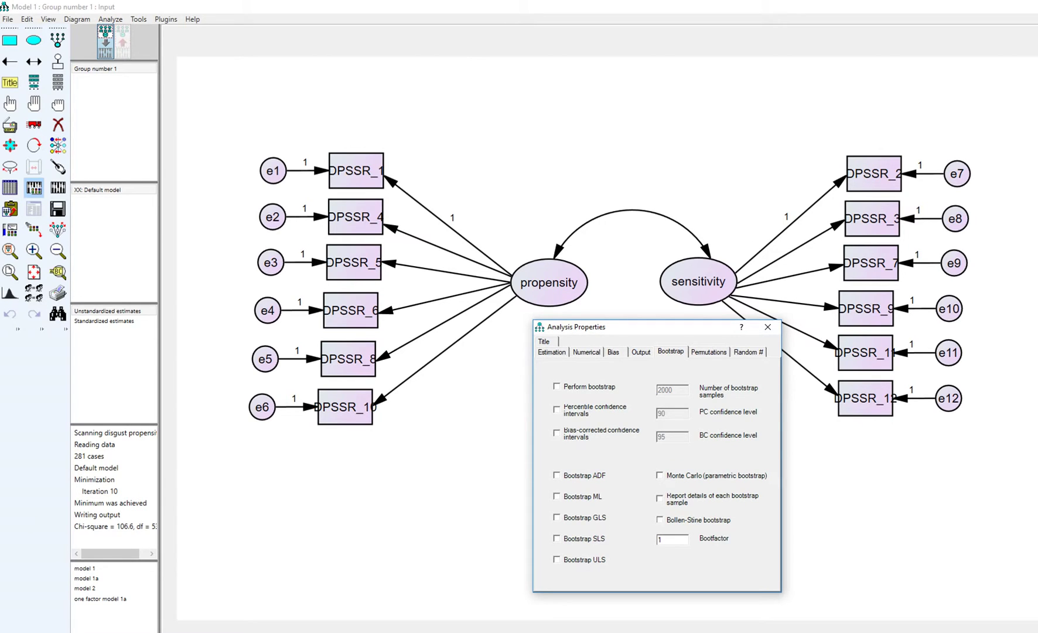
key("ctrl+shift+Tab")
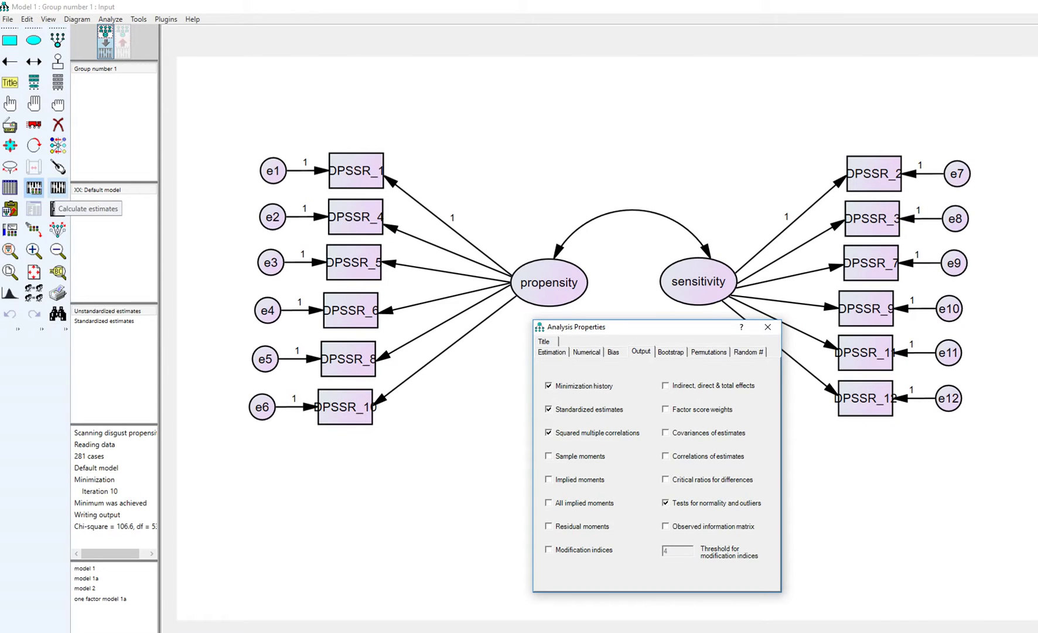
- Calculate the estimates for Model 1 and show the Model Fit summary in the text output
left_click(57, 188)
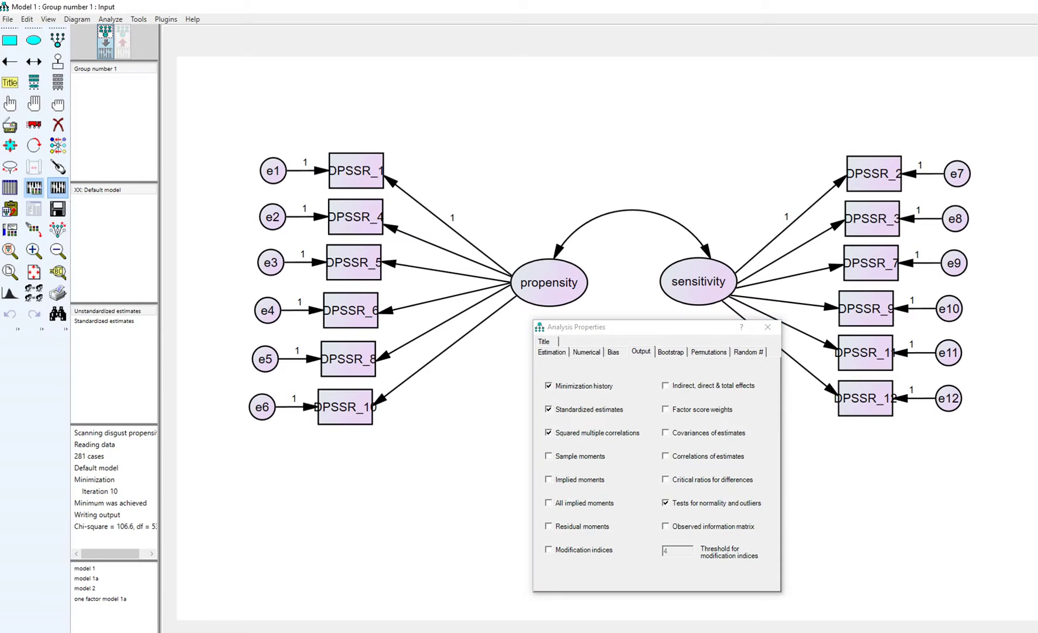
left_click(34, 208)
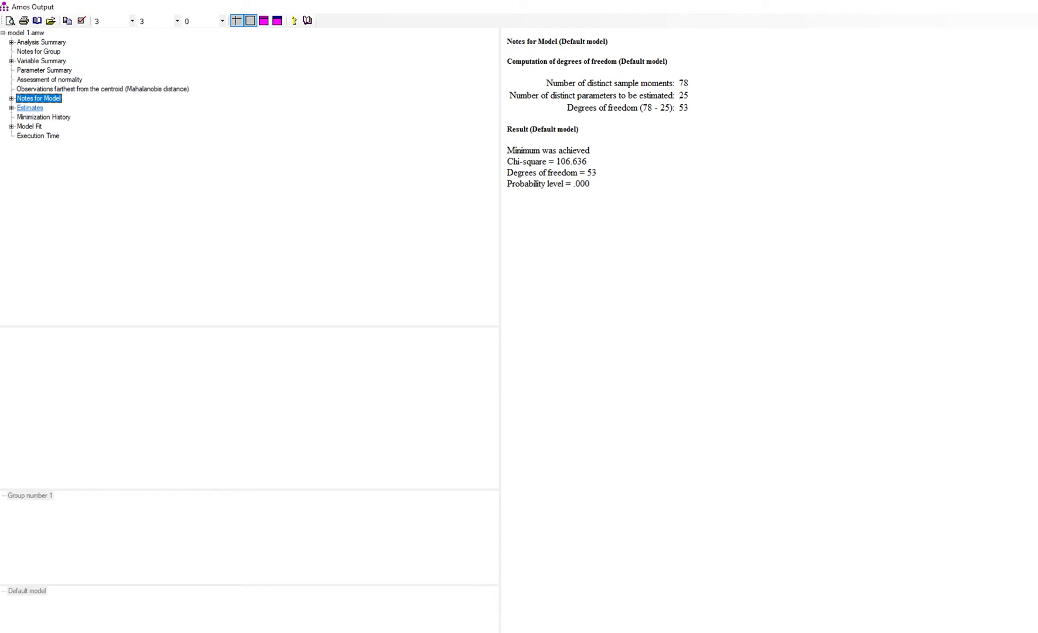
left_click(30, 108)
left_click(29, 127)
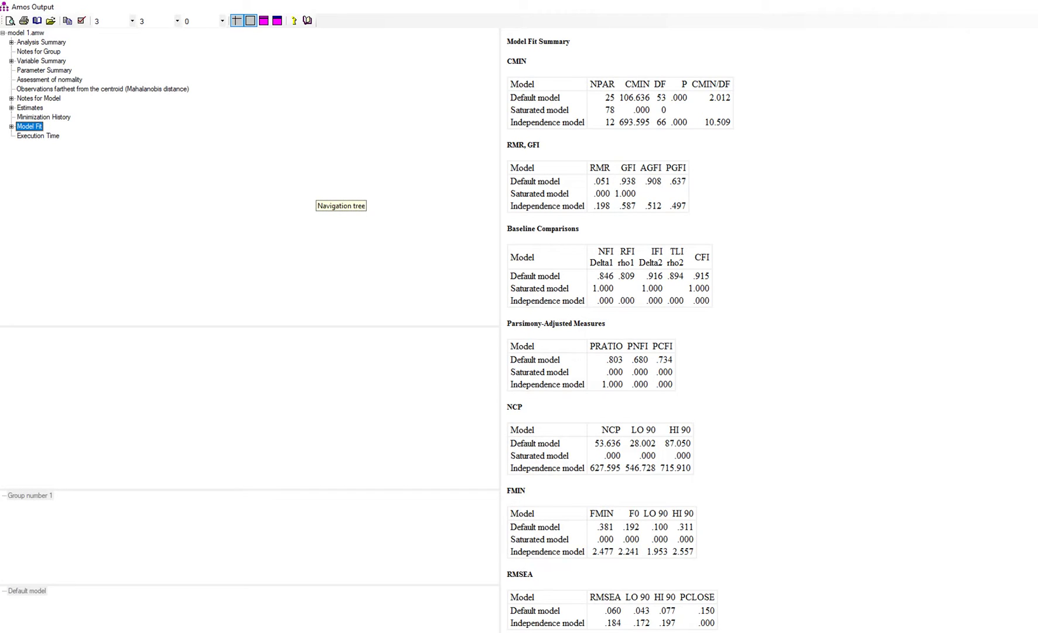
- Review the parameter estimates and show the Assessment of normality table
key("Up")
key("Up")
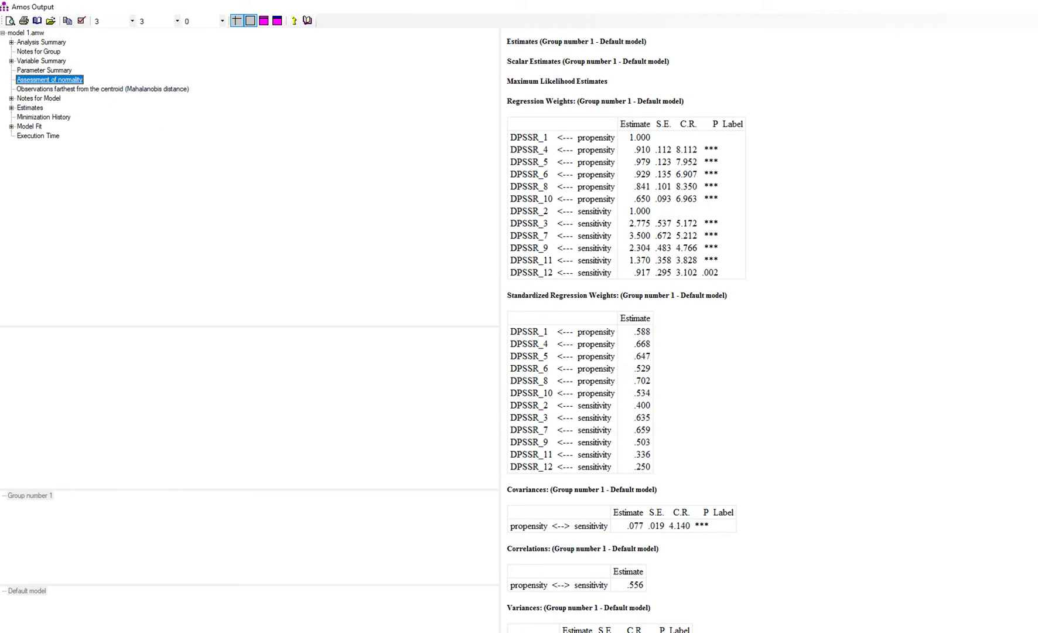
left_click(50, 80)
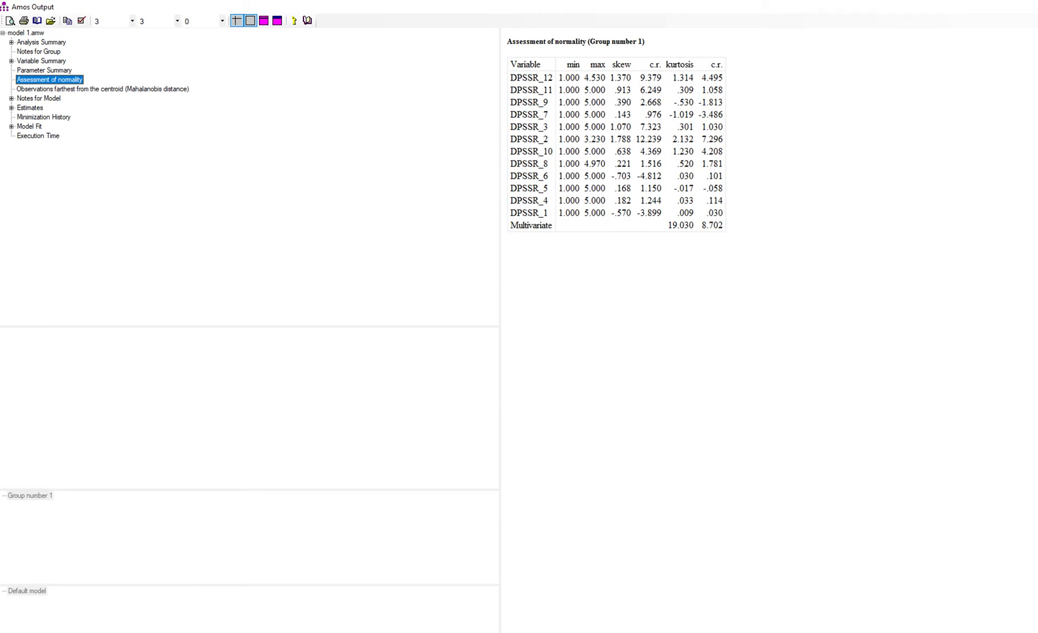
- Examine item skew and kurtosis and the multivariate kurtosis critical ratio, marking them with temporary pen annotations and clearing the marks
key("alt+Tab")
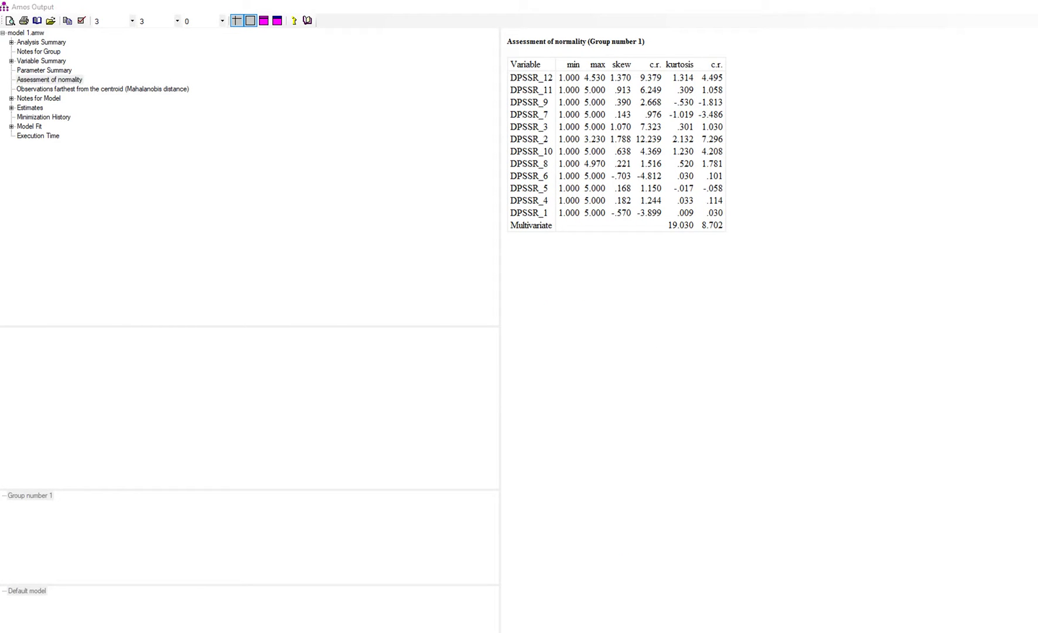
left_click_drag(615, 70, 692, 74)
mouse_move(501, 85)
left_mouse_down()
mouse_move(511, 81)
mouse_move(511, 100)
left_mouse_up()
left_click_drag(517, 235, 552, 230)
left_click_drag(665, 239, 691, 237)
left_click_drag(665, 39, 740, 48)
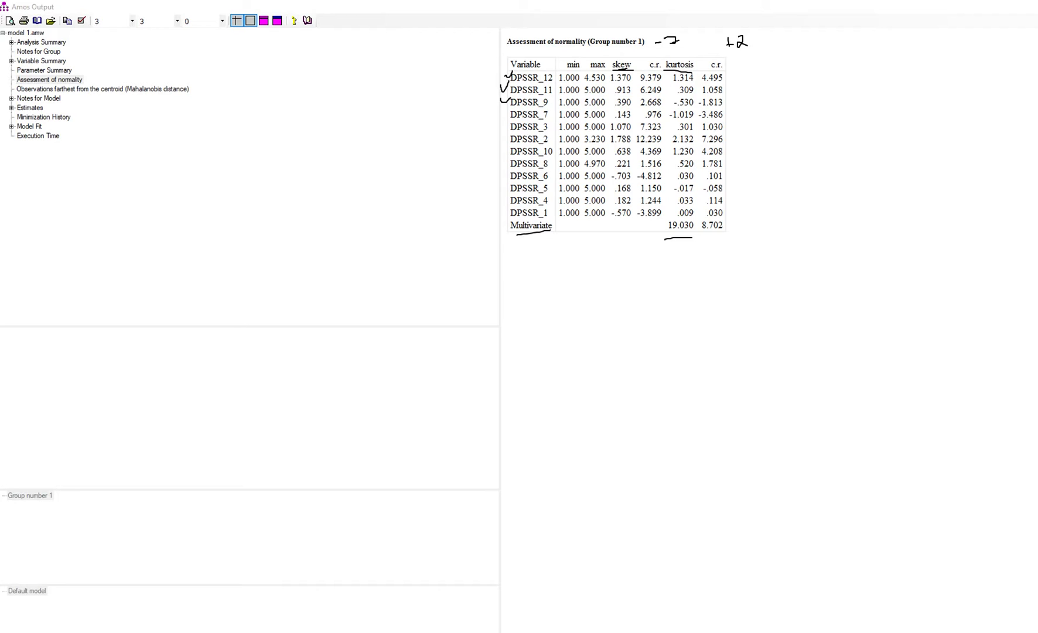
left_click_drag(507, 229, 557, 235)
mouse_move(699, 234)
left_mouse_down()
mouse_move(738, 239)
mouse_move(696, 212)
mouse_move(698, 233)
left_mouse_up()
left_click_drag(707, 67, 717, 70)
left_click_drag(725, 228, 738, 225)
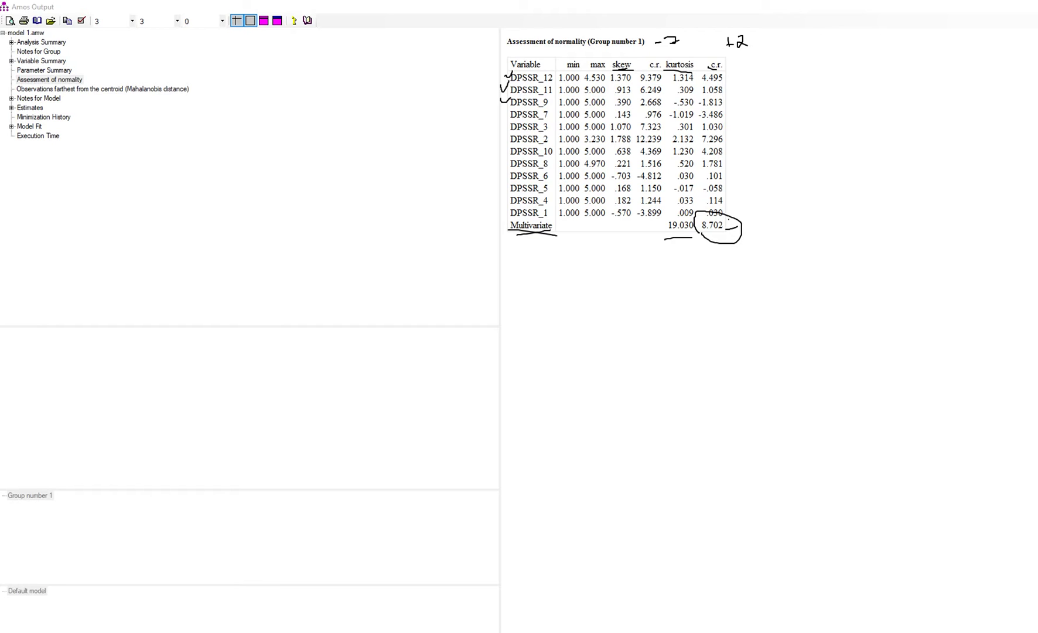
key("Escape")
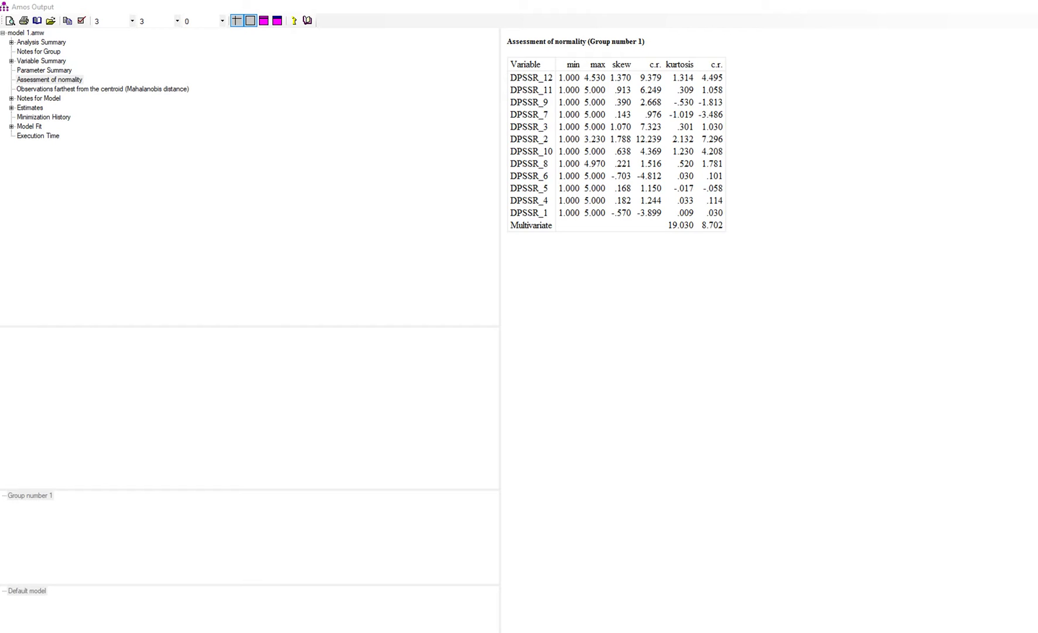
- Check the observations farthest from the centroid (Mahalanobis distance) alongside the normality assessment
left_click(54, 89)
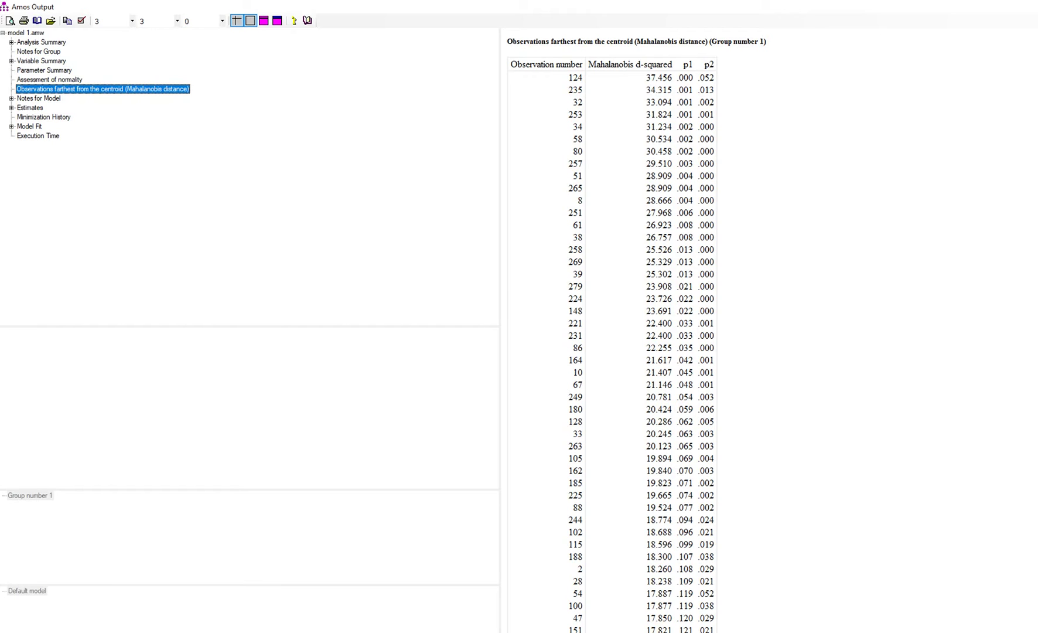
left_click(49, 80)
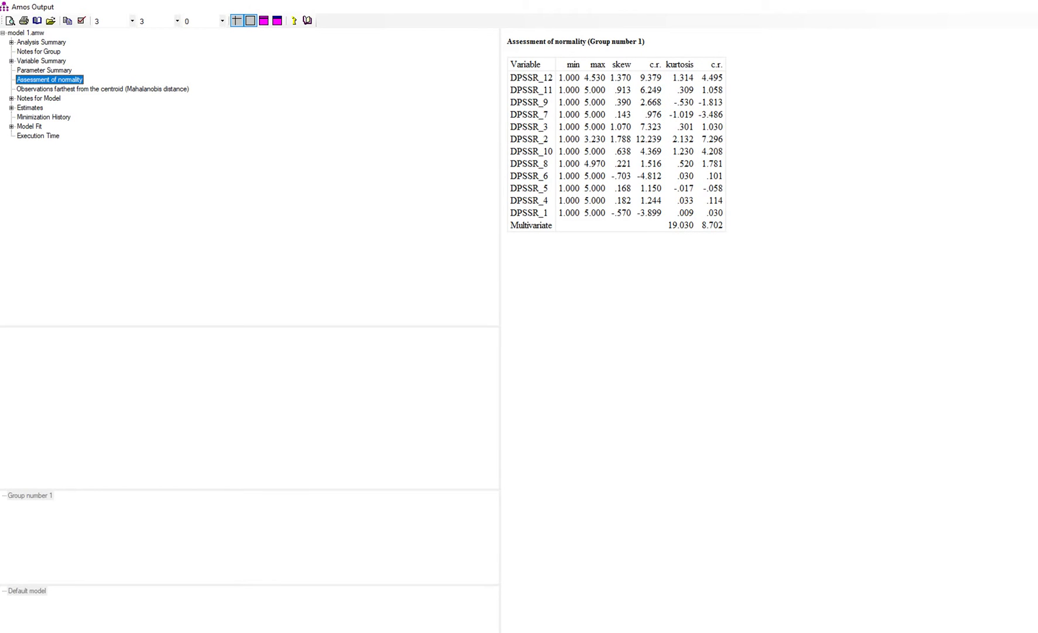
left_click(102, 89)
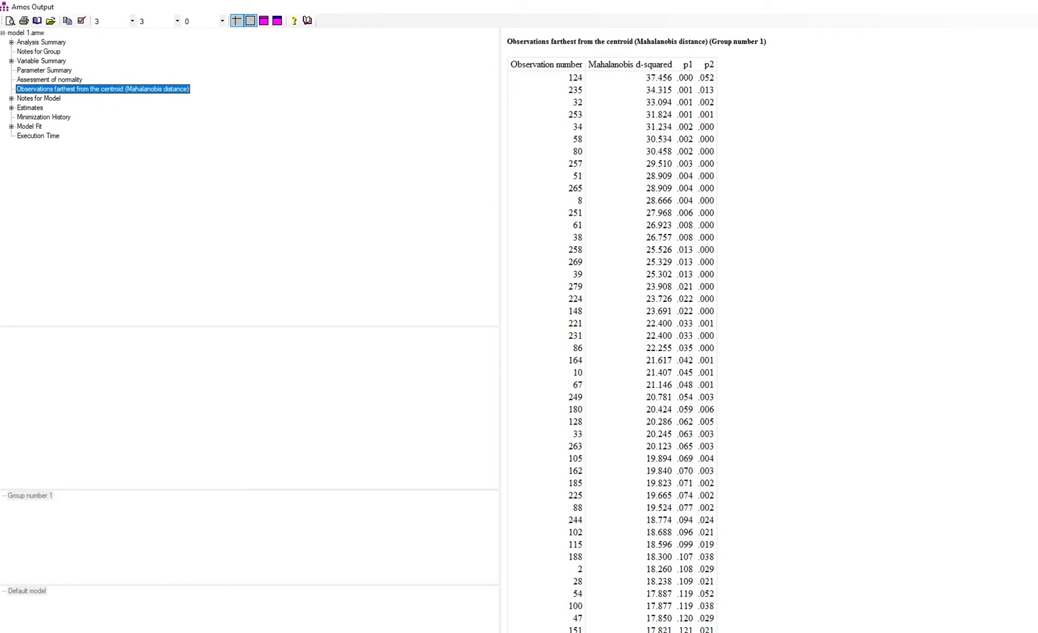
- Examine the p1 values of the Mahalanobis distance table, marking significant observations with temporary pen annotations and clearing the marks
left_click_drag(683, 65, 693, 65)
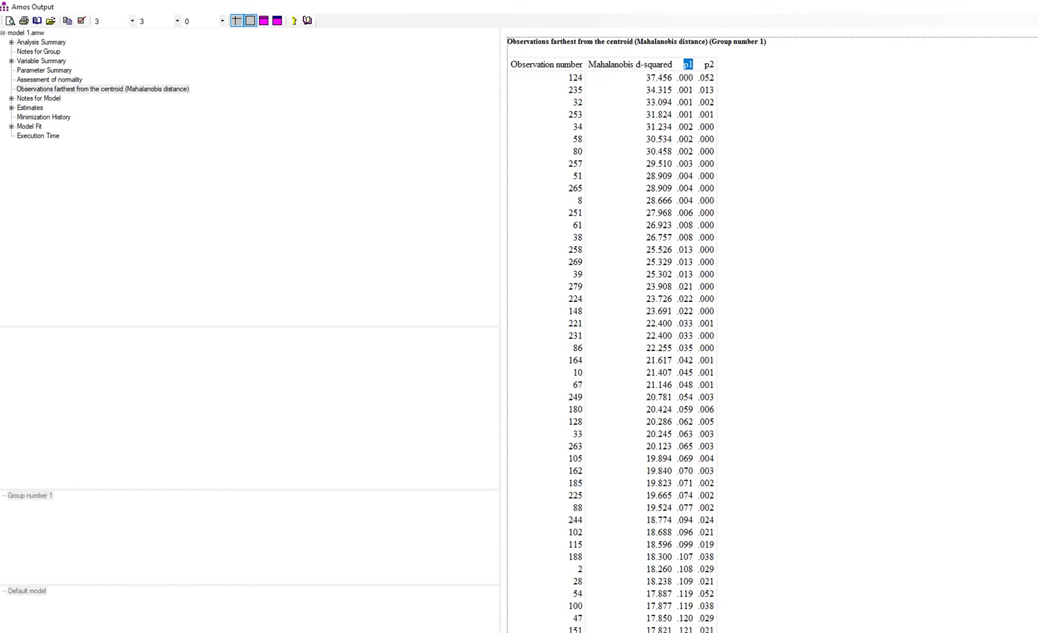
left_click_drag(678, 77, 693, 164)
left_click(693, 164)
key("alt+Tab")
left_click_drag(697, 72, 696, 379)
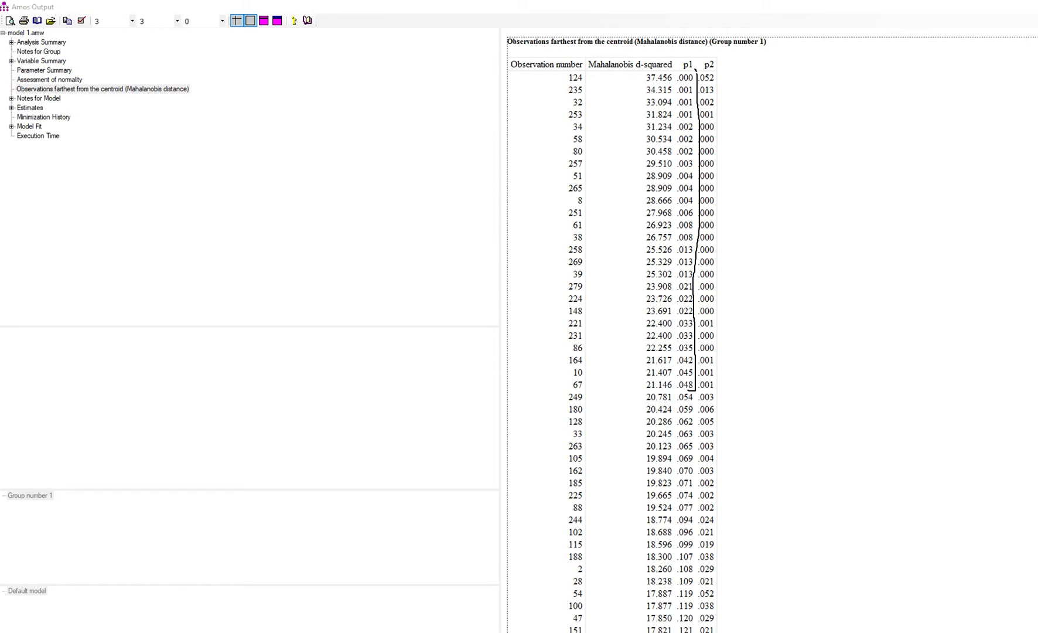
left_click_drag(605, 67, 636, 70)
left_click_drag(628, 77, 643, 76)
key("Escape")
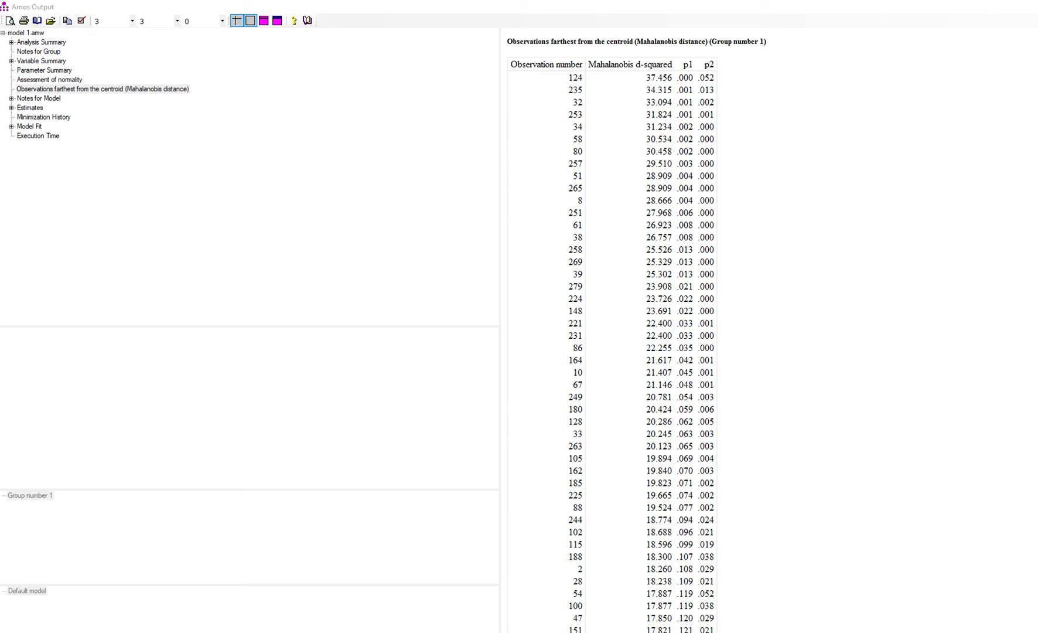
- Recheck the Assessment of normality, view Model 1's bootstrap options, and show its Model Fit summary
left_click(49, 80)
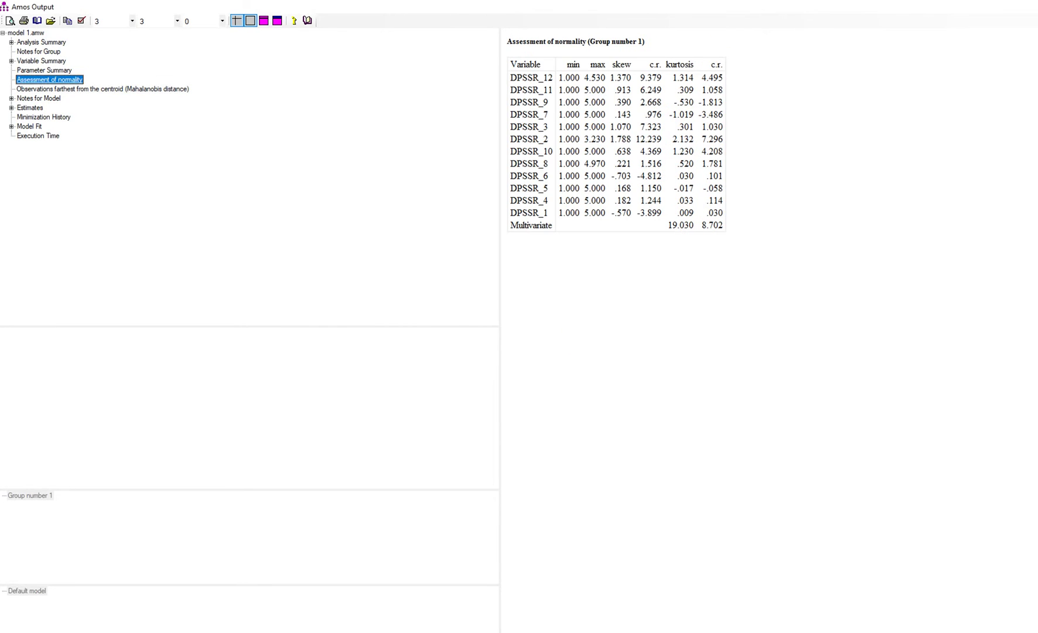
left_click(328, 632)
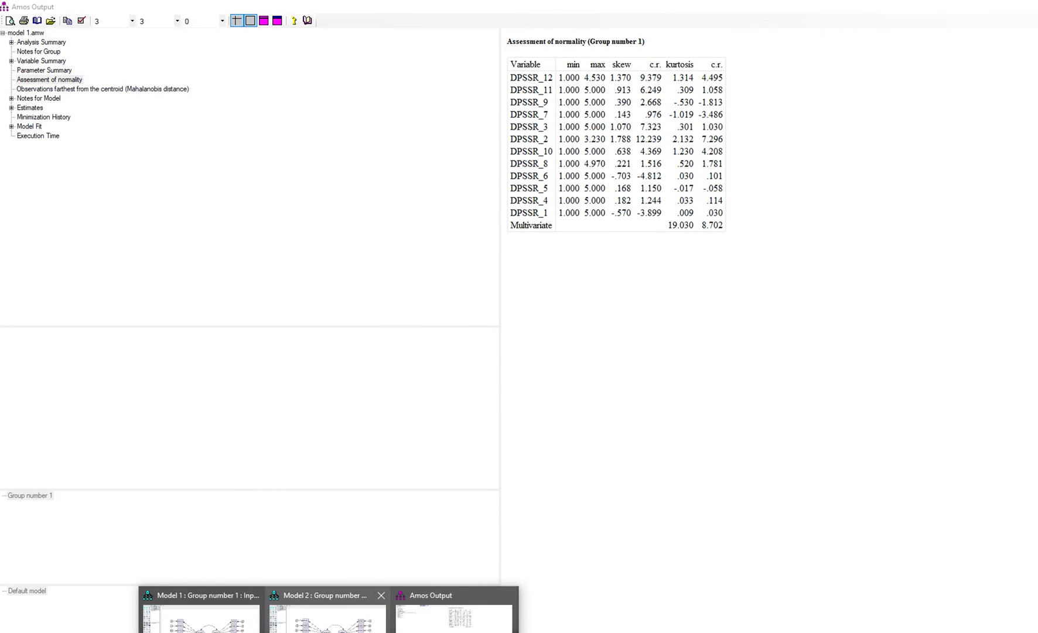
left_click(199, 612)
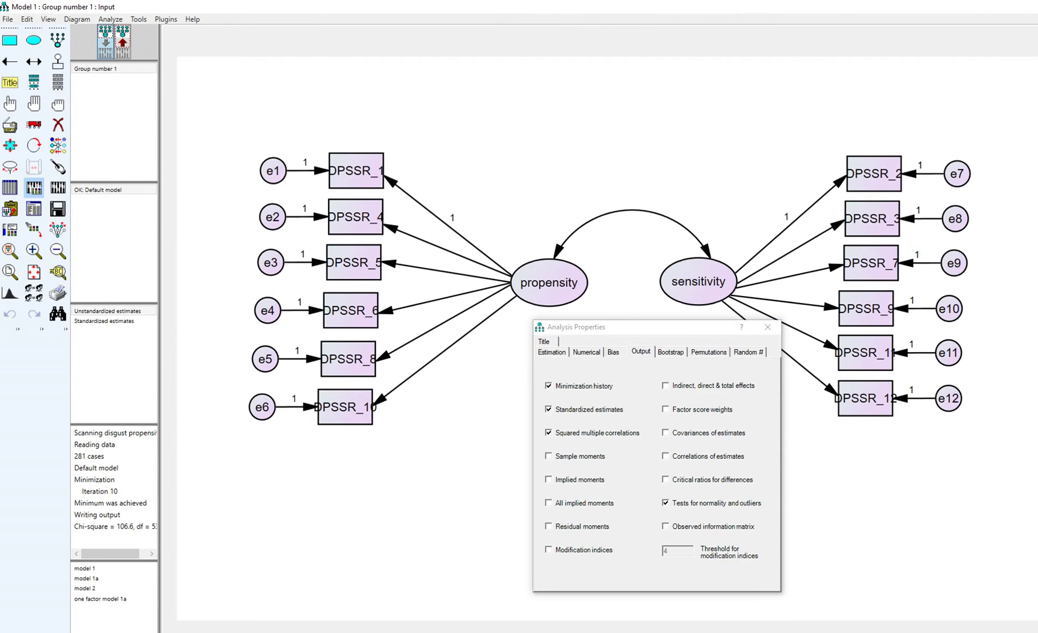
left_click(671, 352)
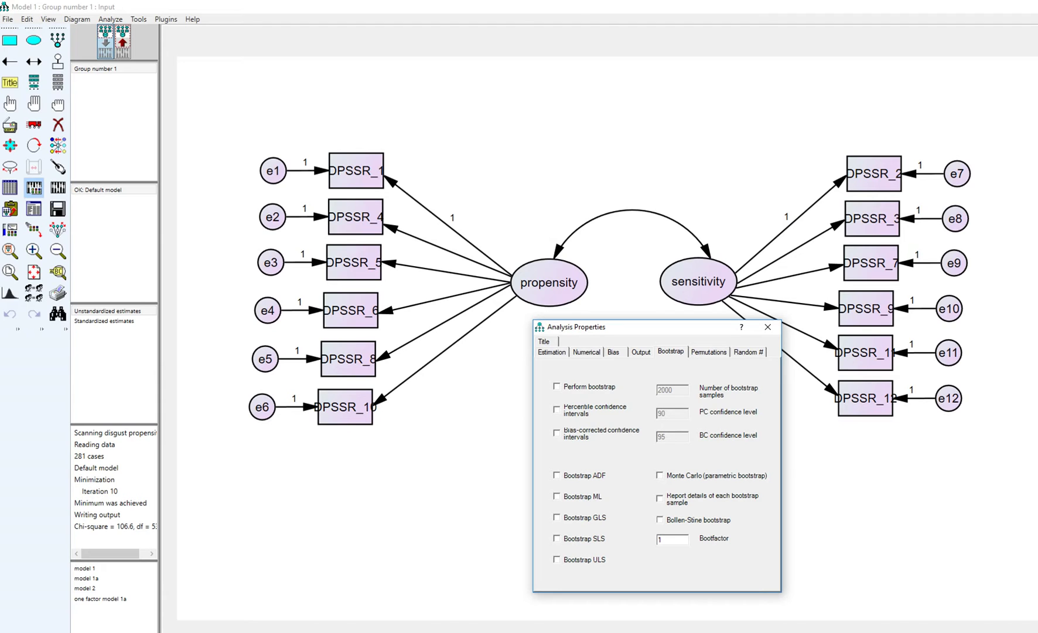
left_click(33, 209)
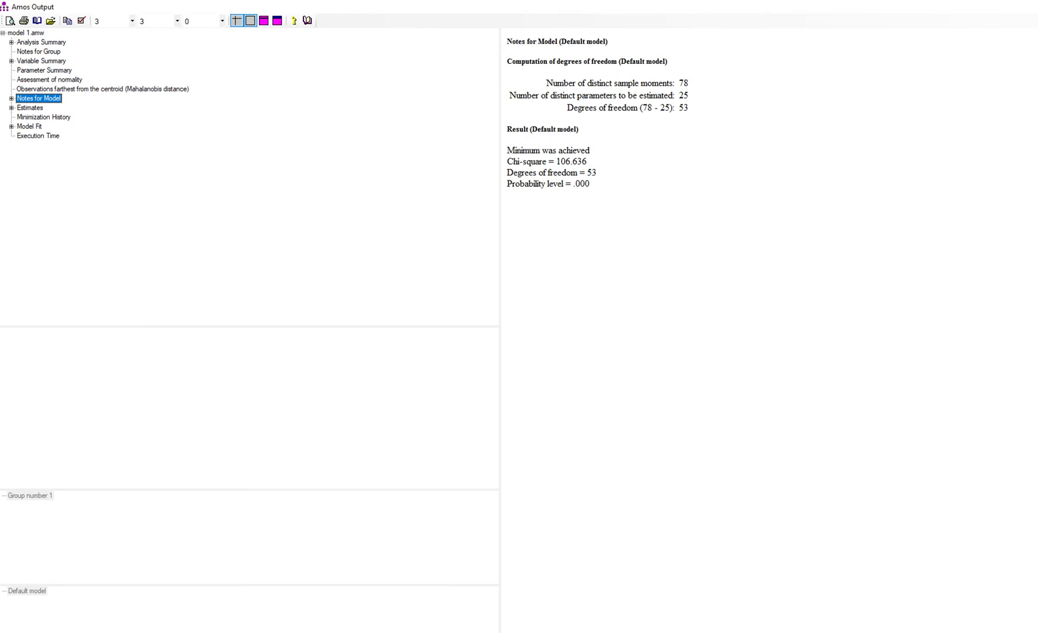
left_click(29, 127)
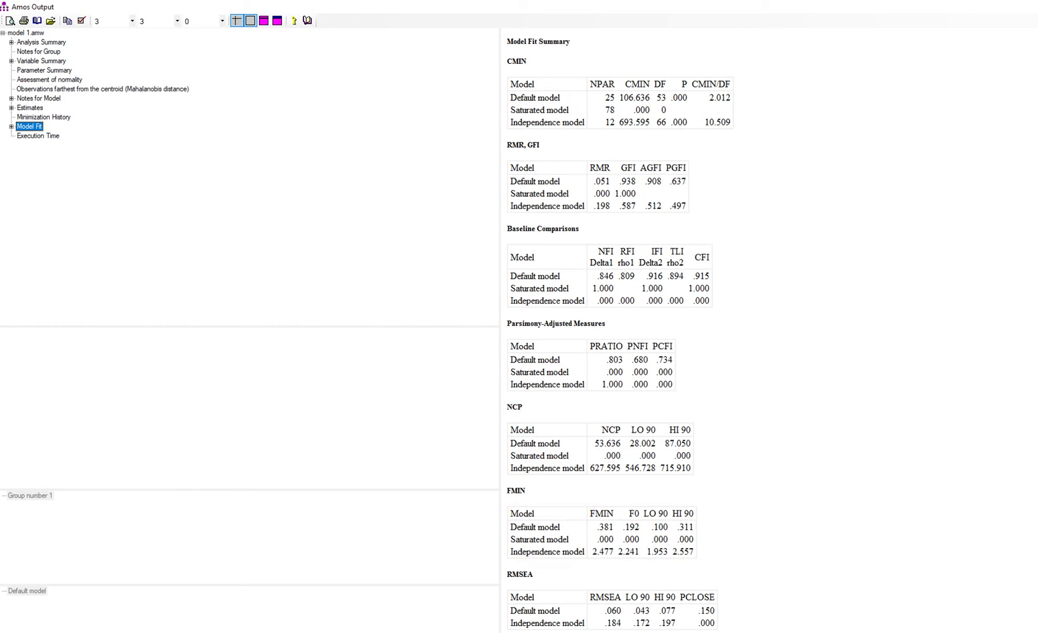
- Enable a Bollen-Stine bootstrap for Model 1 with Perform bootstrap on, using ML and 2000 bootstrap samples
left_click(328, 631)
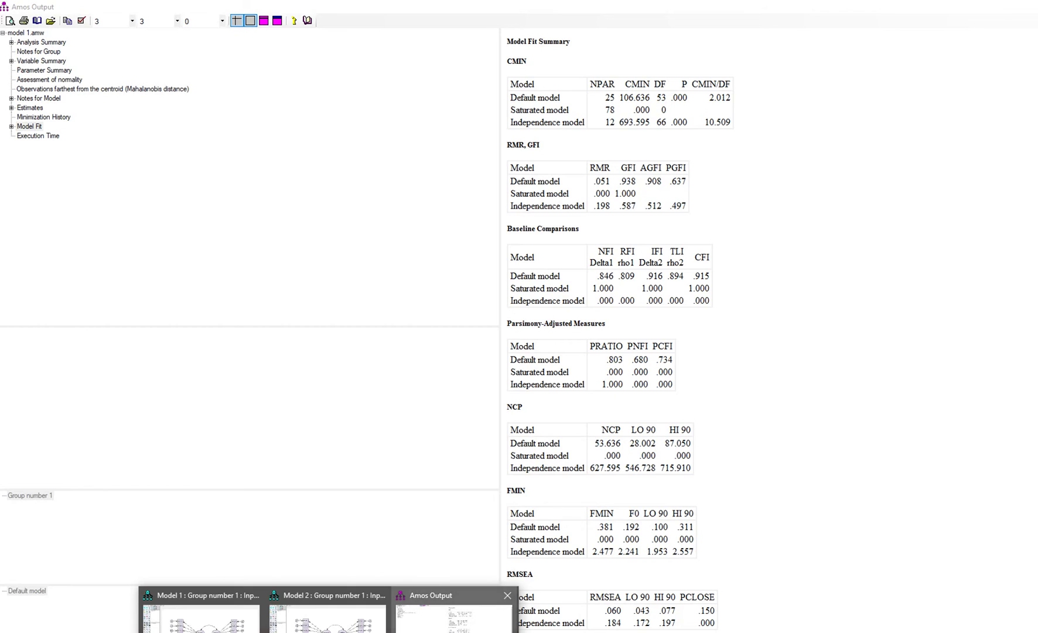
left_click(199, 612)
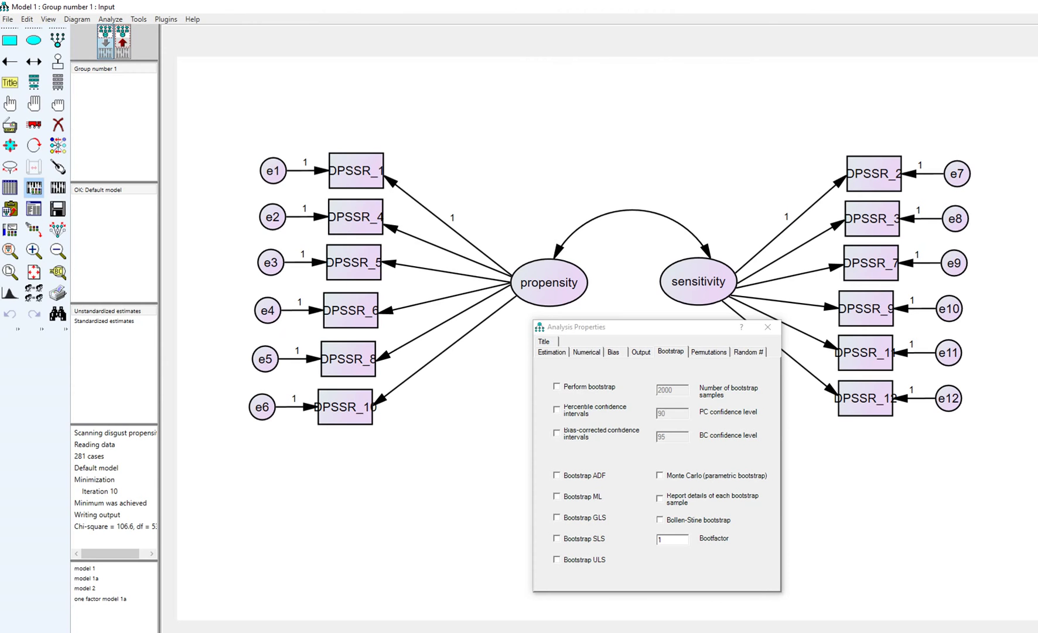
left_click(661, 519)
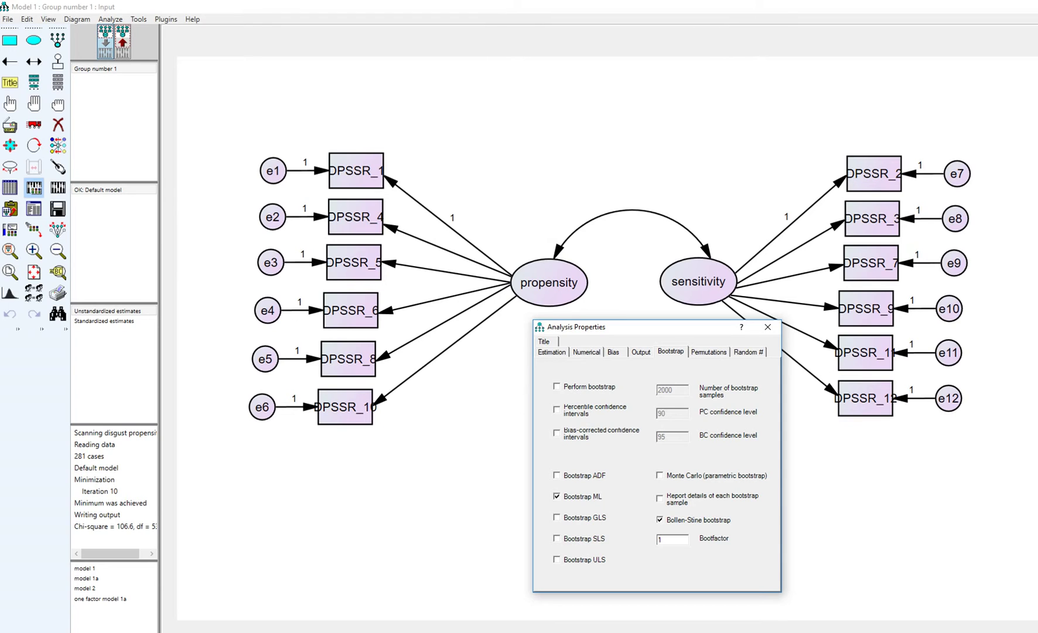
left_click(557, 387)
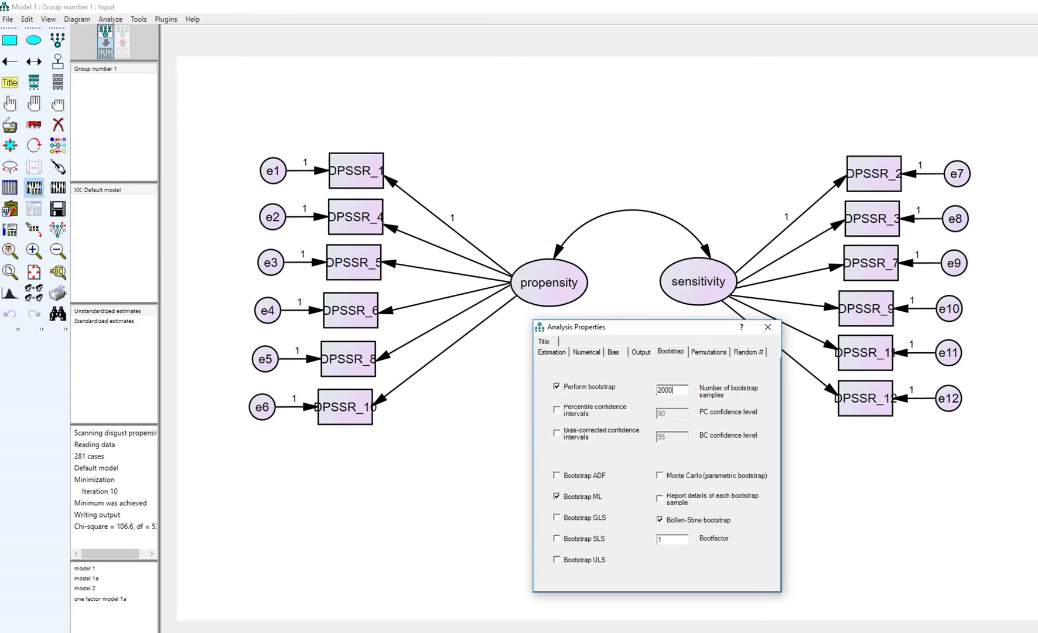
- Recalculate the Model 1 estimates with bootstrapping and open the text output
left_click(58, 188)
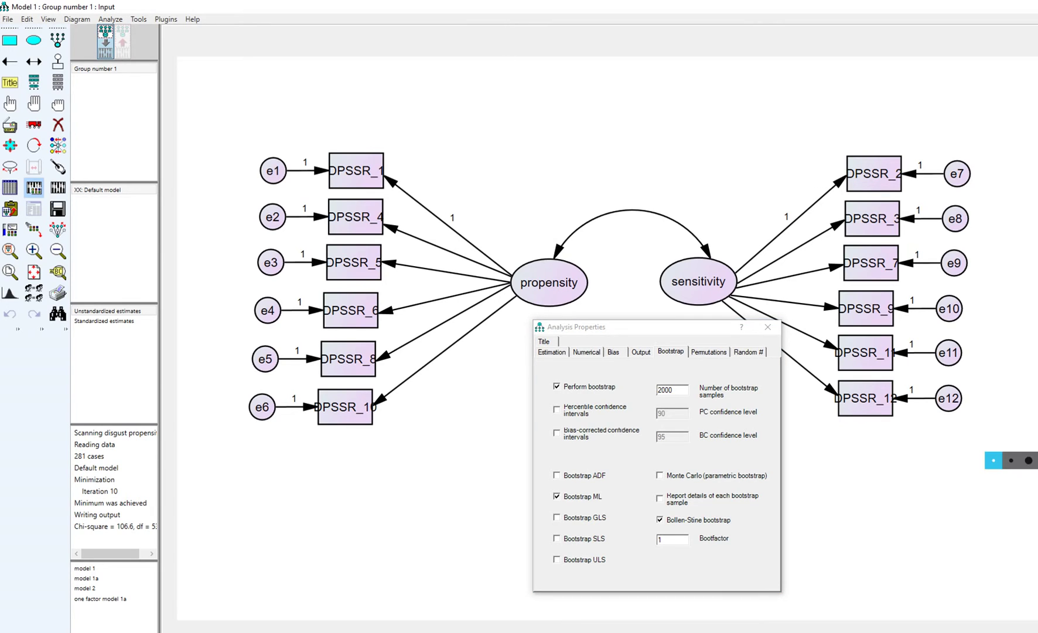
left_click(58, 188)
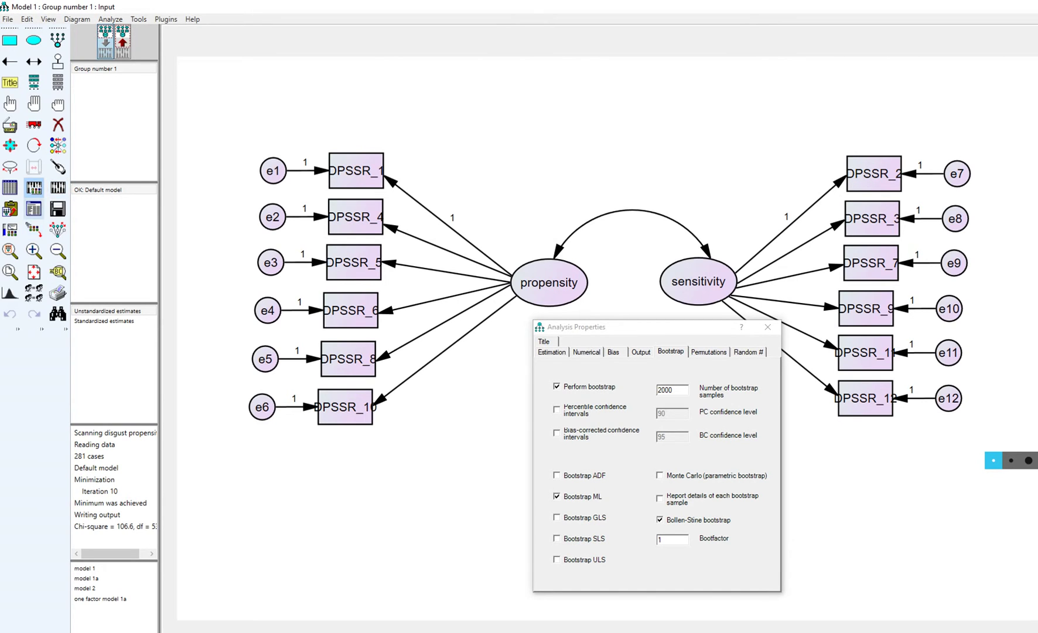
left_click(34, 209)
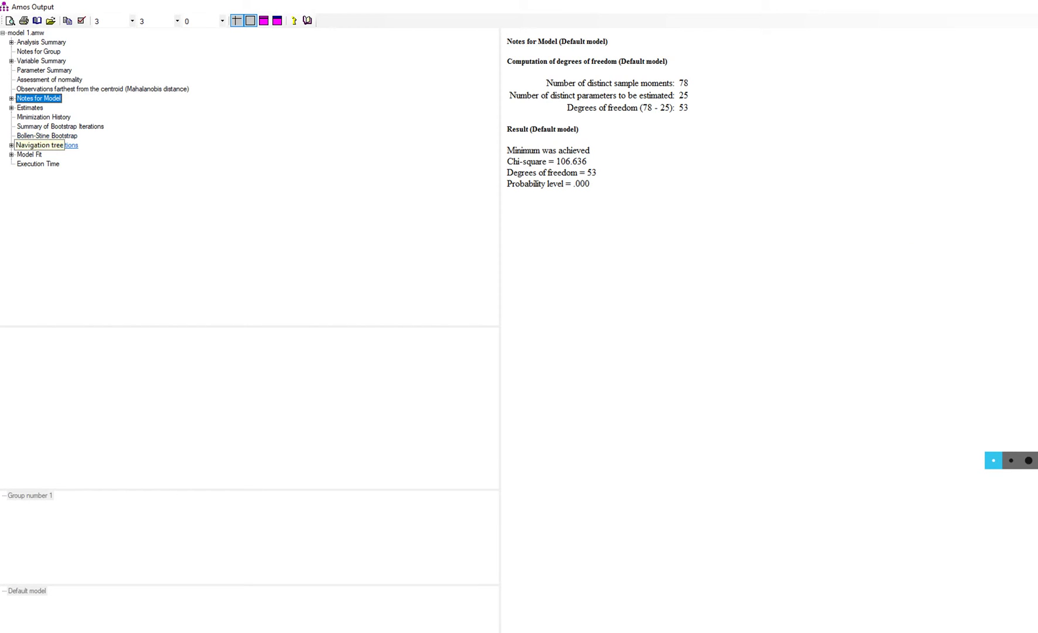
- Compare the bootstrap distribution of ML discrepancies with the Model Fit chi-square, marking the distribution with temporary pen annotations and clearing them
left_click(47, 145)
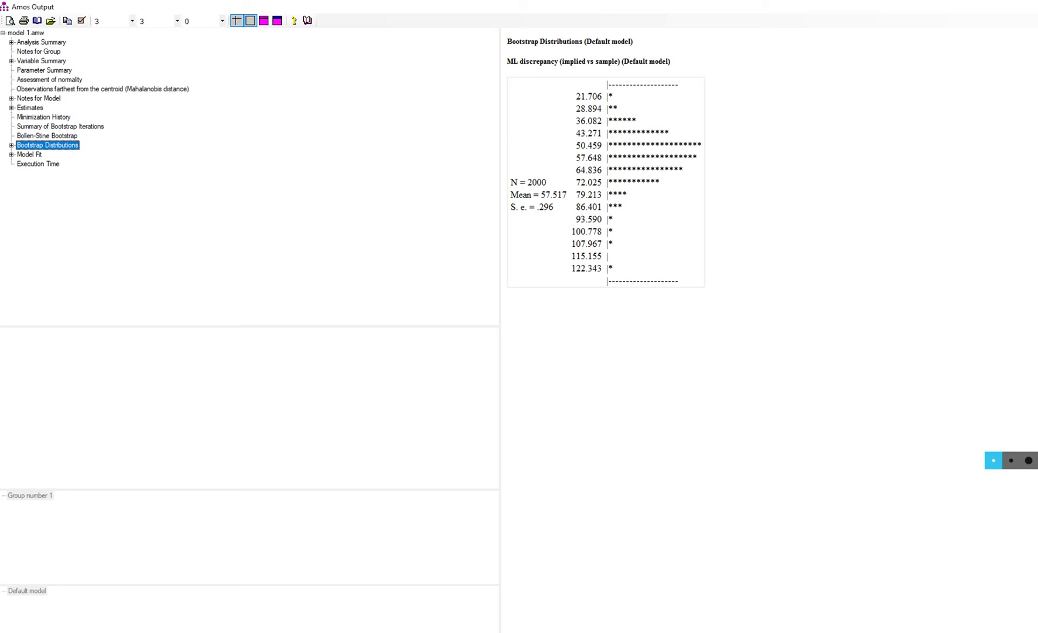
left_click(30, 154)
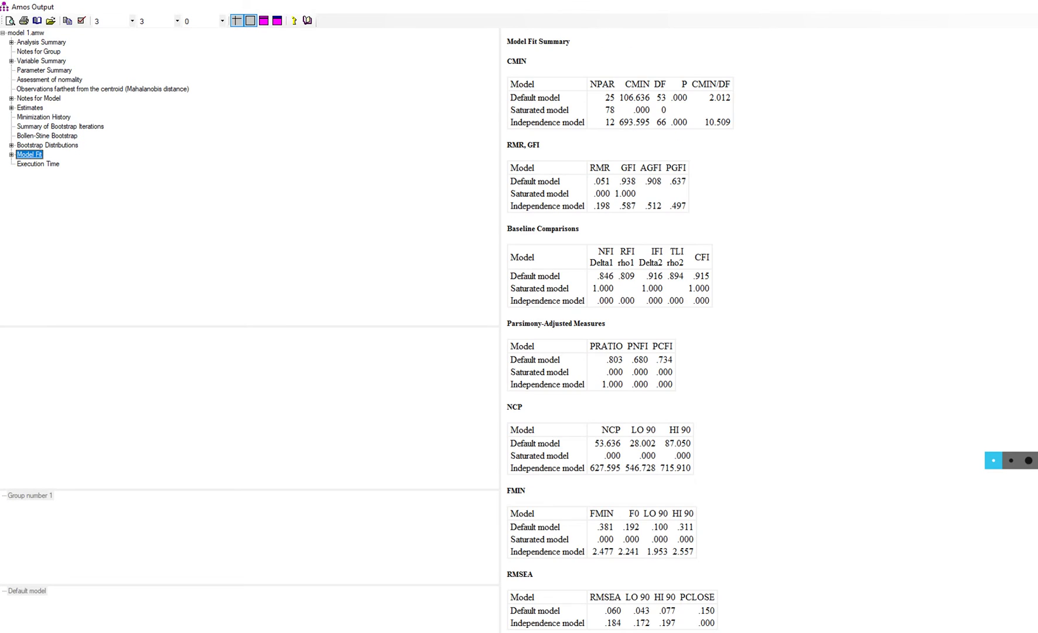
key("Up")
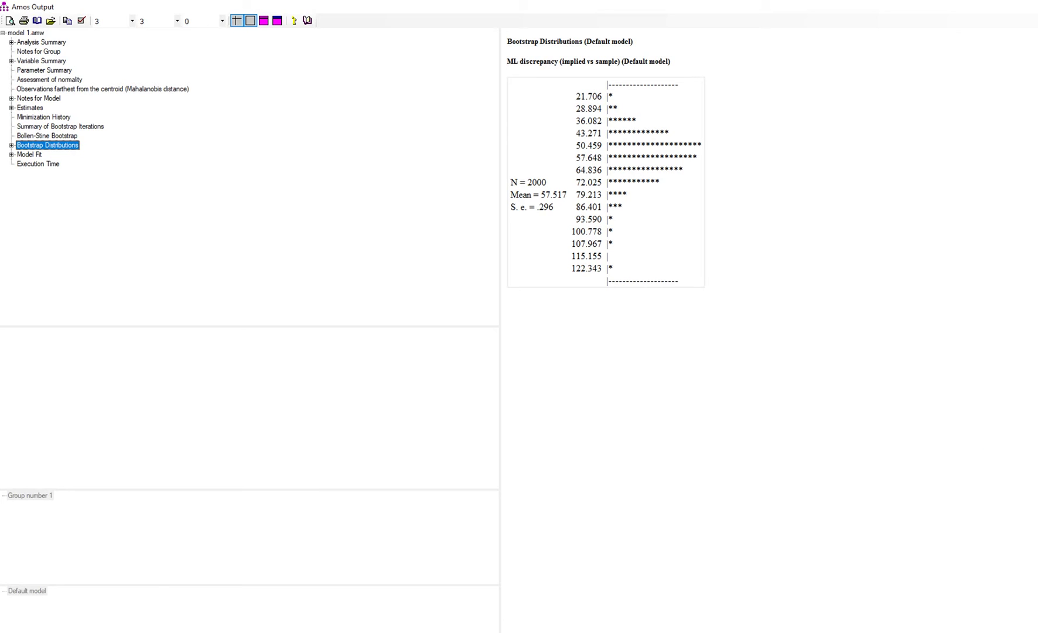
key("alt+Tab")
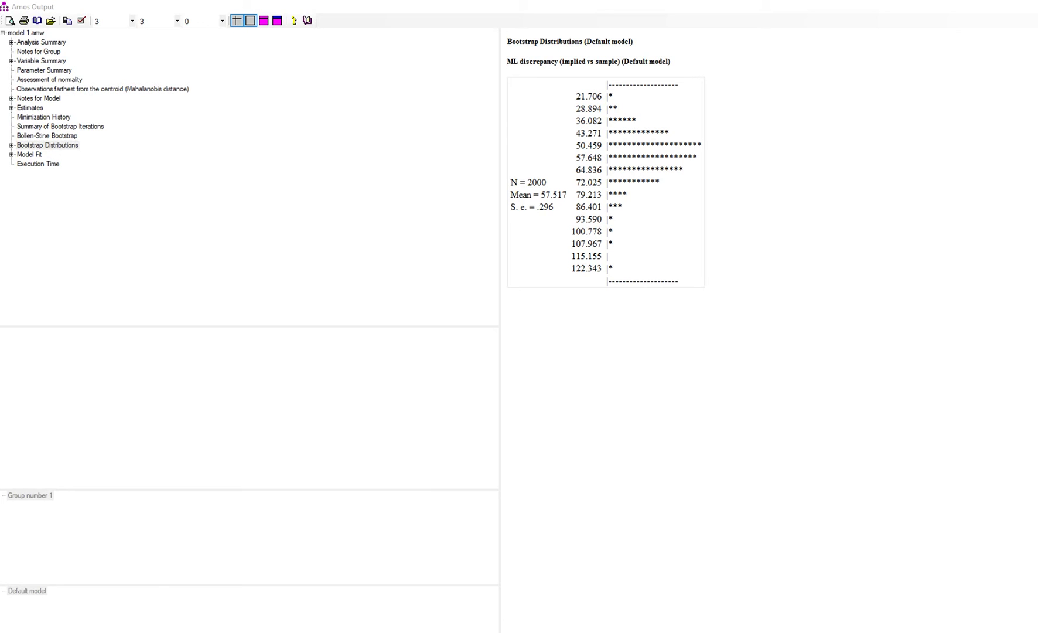
left_click_drag(599, 236, 615, 236)
left_click_drag(572, 92, 574, 226)
key("Escape")
- Examine the Bollen-Stine Bootstrap result, underlining the sample counts and the bootstrap p value with temporary pen marks
left_click(47, 136)
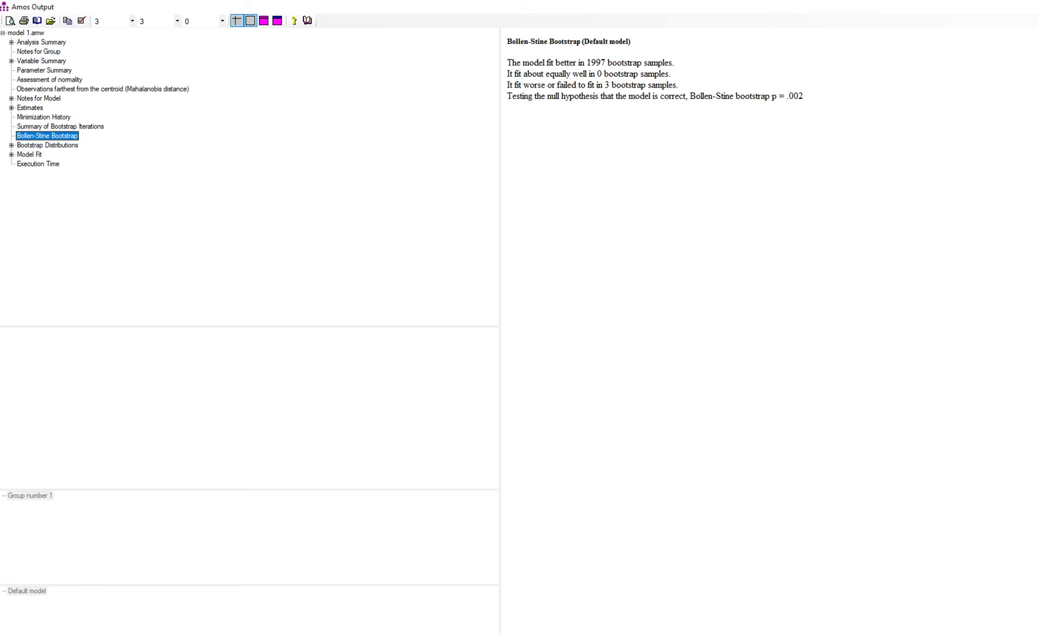
key("ctrl+2")
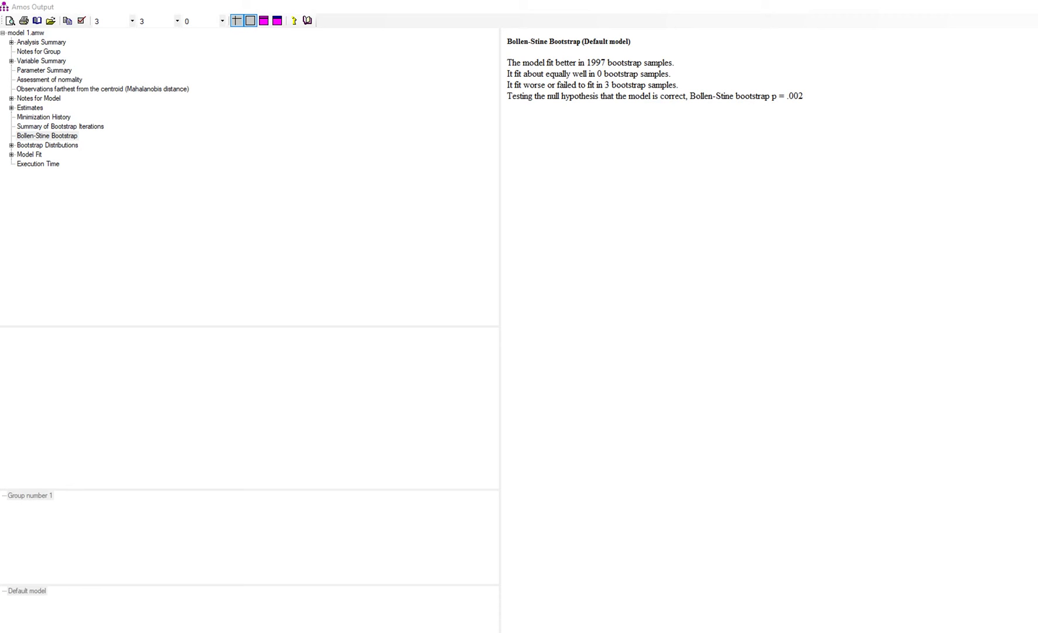
left_click_drag(593, 67, 614, 67)
left_click_drag(606, 86, 629, 87)
mouse_move(757, 103)
left_mouse_down()
mouse_move(776, 106)
mouse_move(757, 75)
mouse_move(768, 108)
left_mouse_up()
left_click(328, 631)
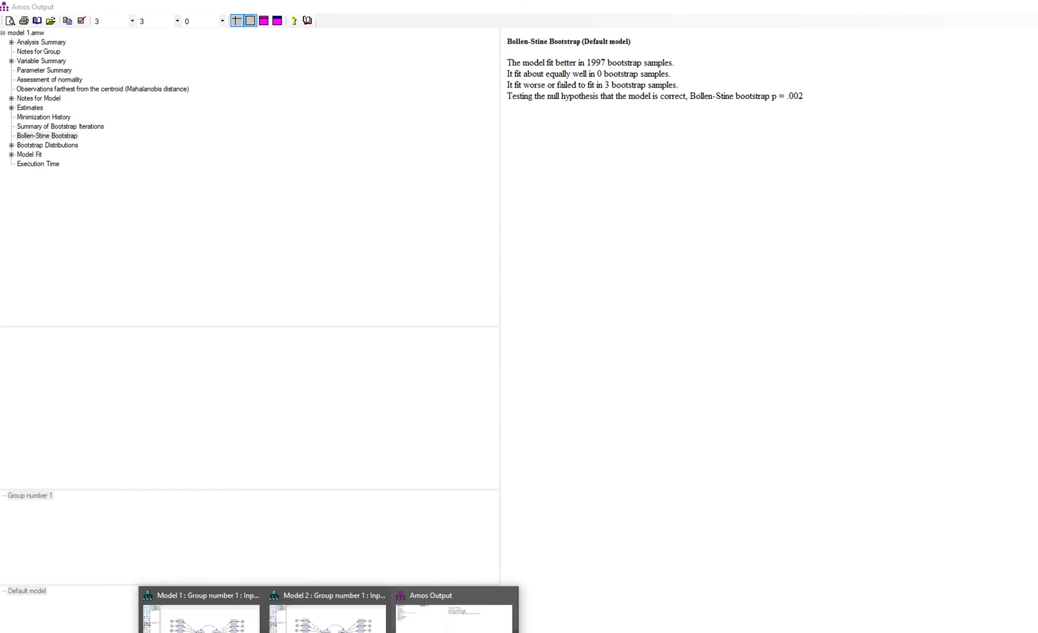
left_click(199, 615)
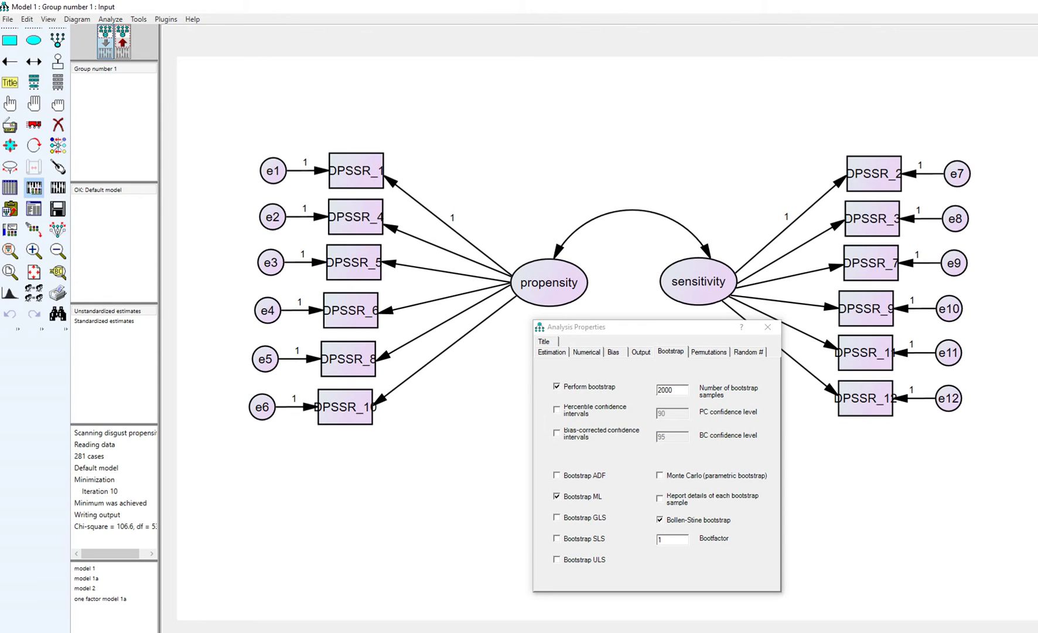
left_click(328, 631)
left_click(199, 612)
left_click(462, 612)
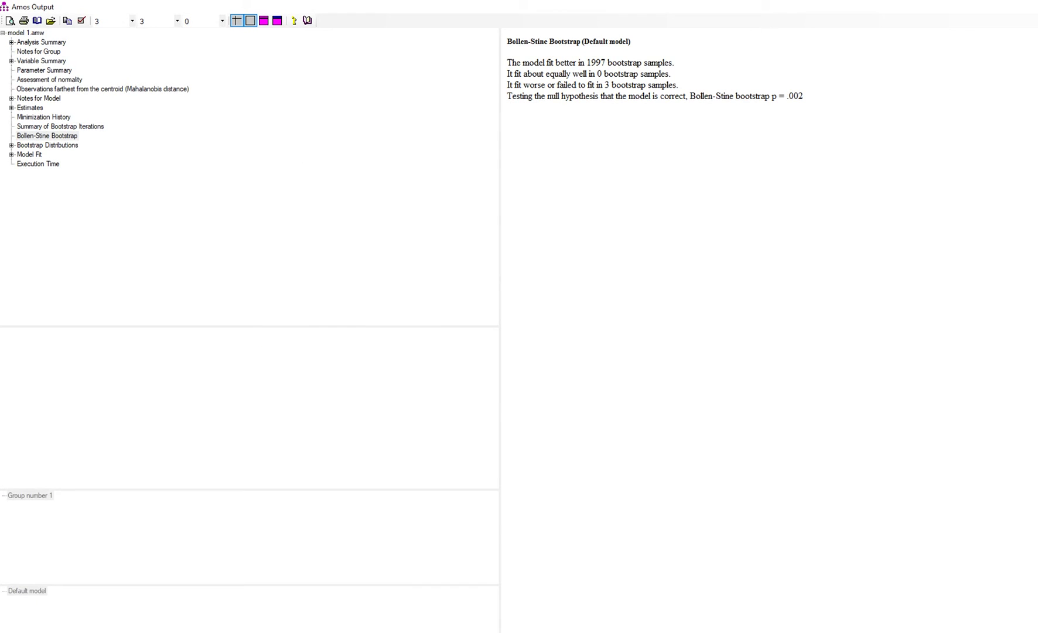
- Switch to the Model 2 diagram and check its output and bootstrap options in Analysis Properties, leaving the settings as they are
left_click(328, 631)
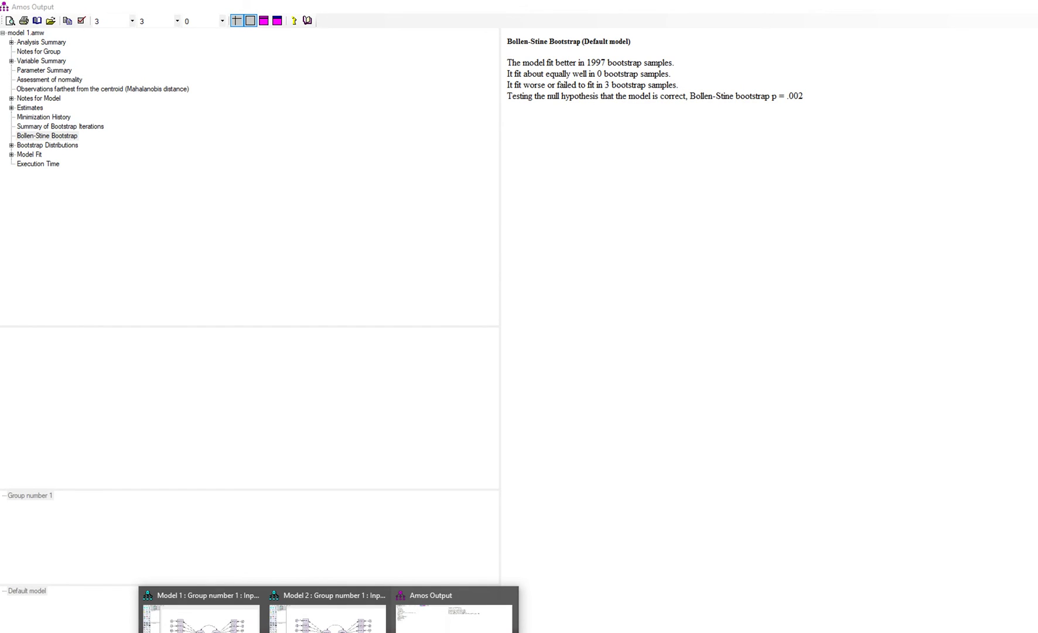
left_click(328, 615)
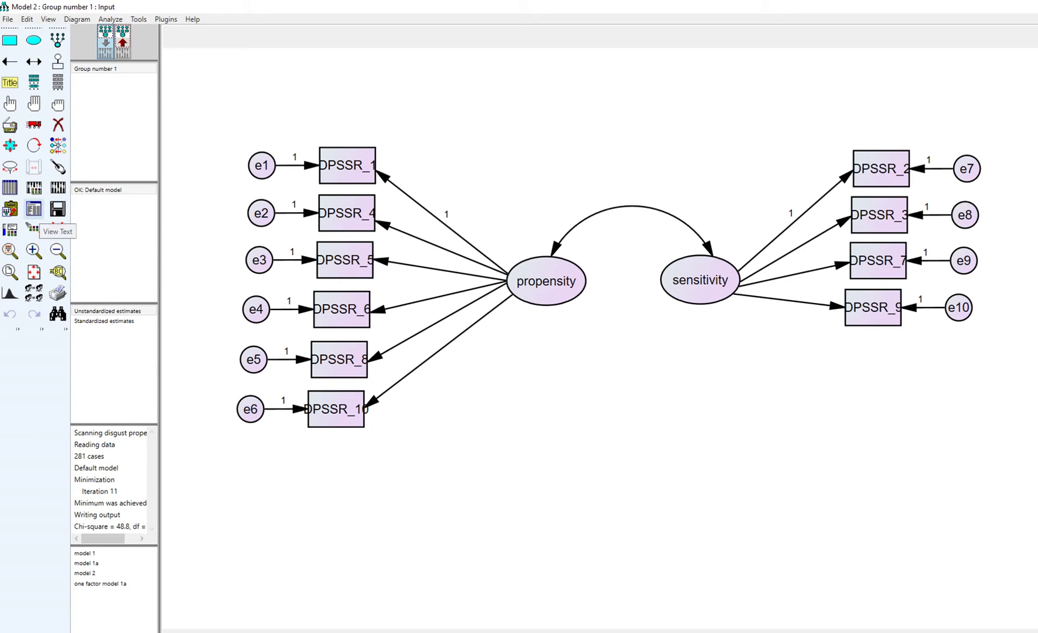
left_click(34, 188)
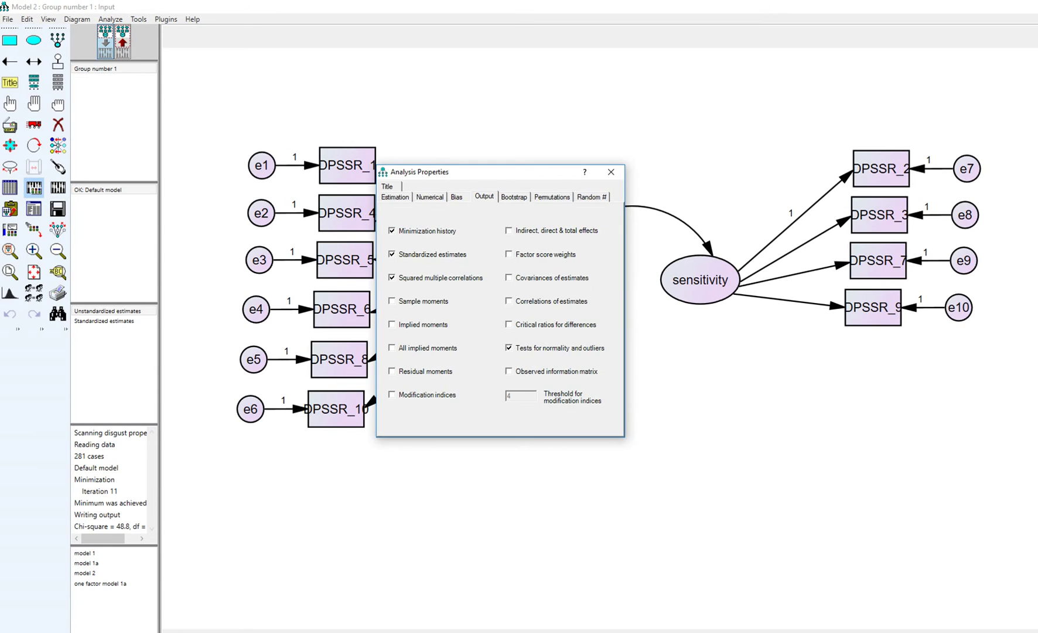
left_click(513, 197)
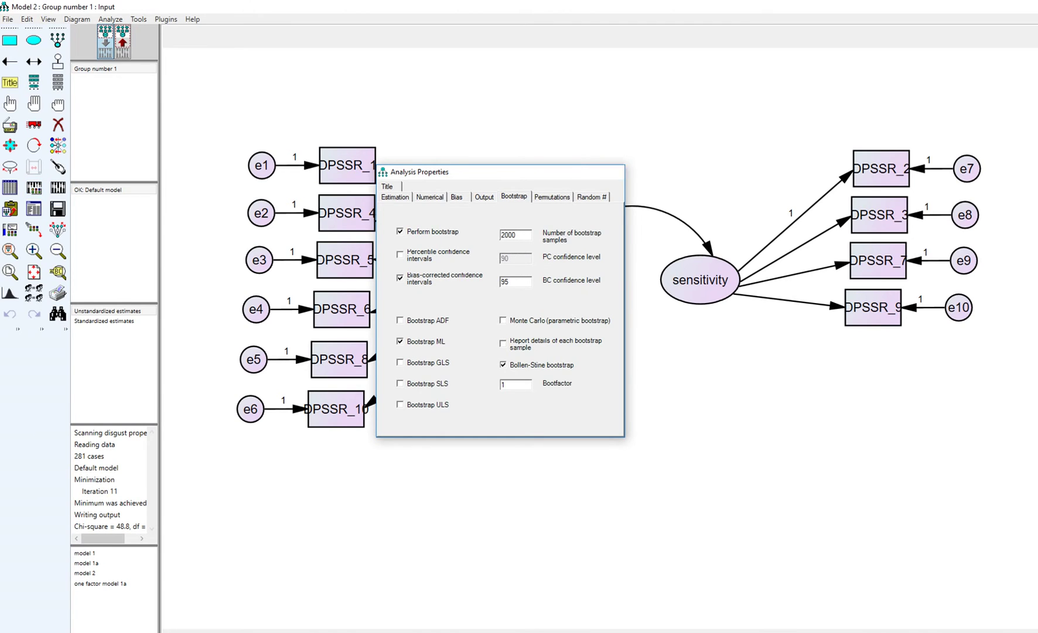
left_click(610, 172)
- Calculate the estimates for Model 2 and review its Model Fit summary in the text output
left_click(58, 187)
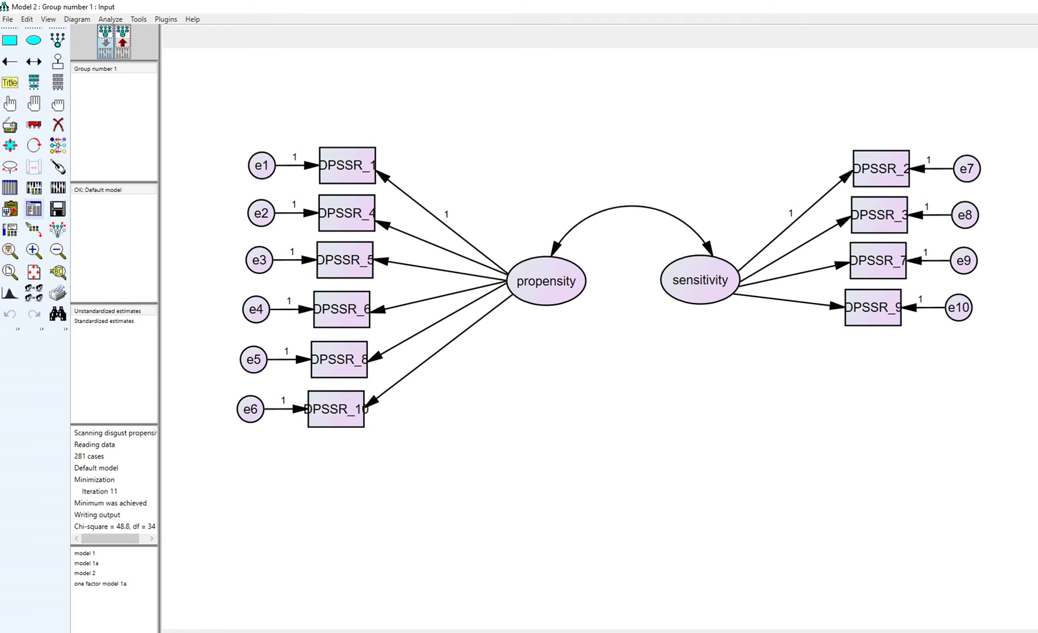
left_click(33, 209)
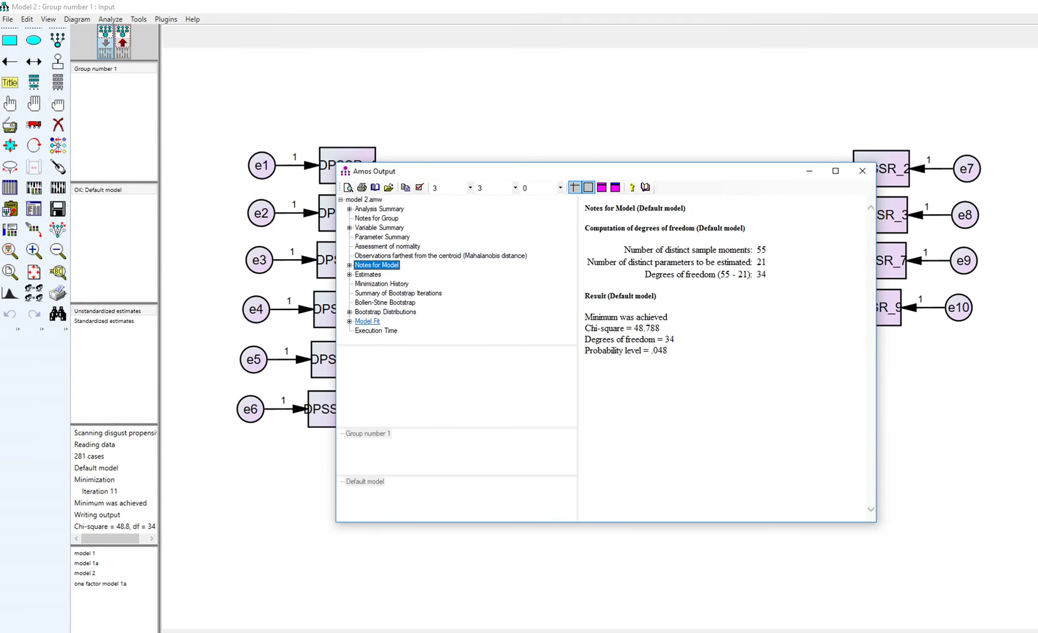
left_click(368, 322)
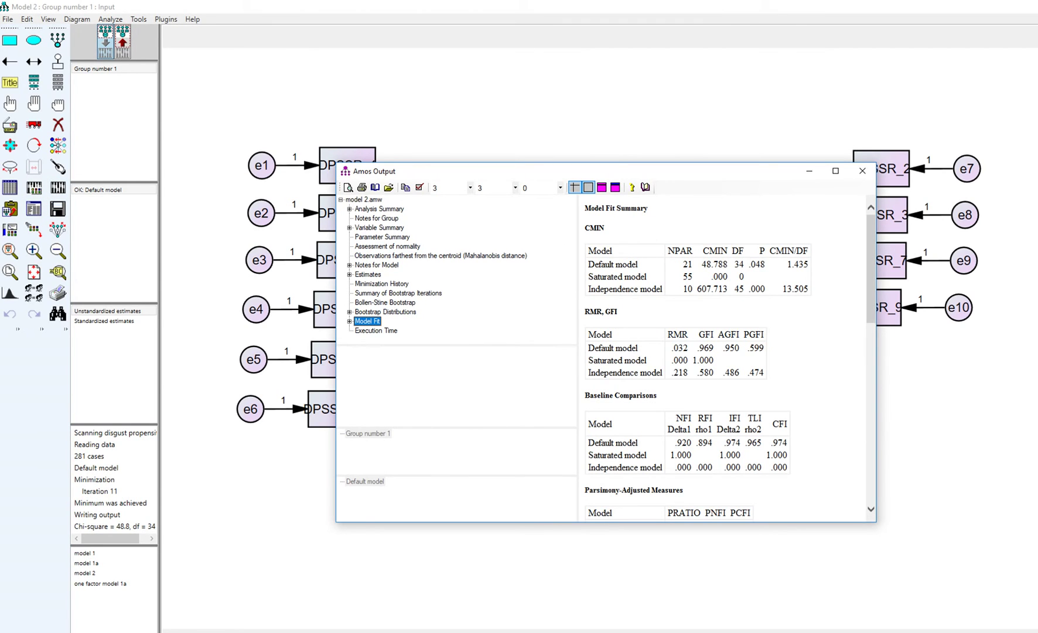
scroll(779, 394, "down", 2)
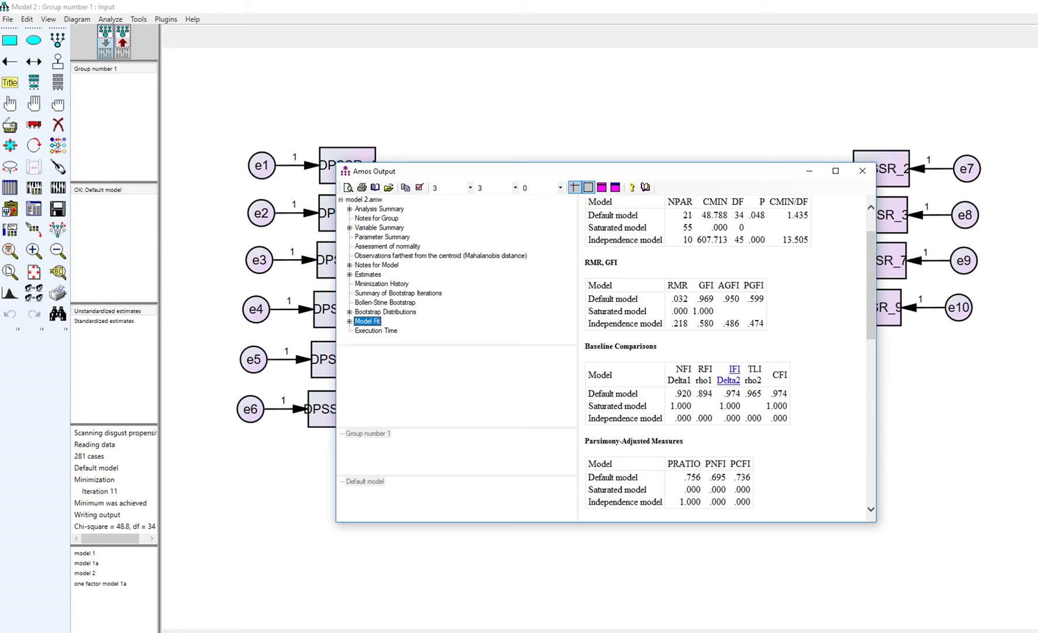
scroll(720, 357, "up", 2)
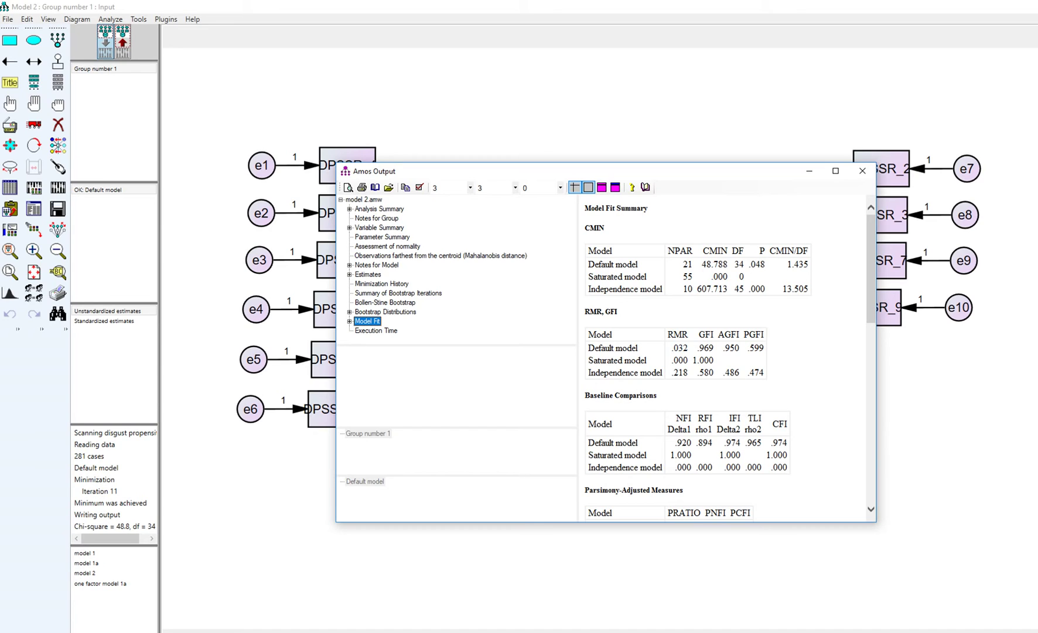
scroll(727, 358, "down", 5)
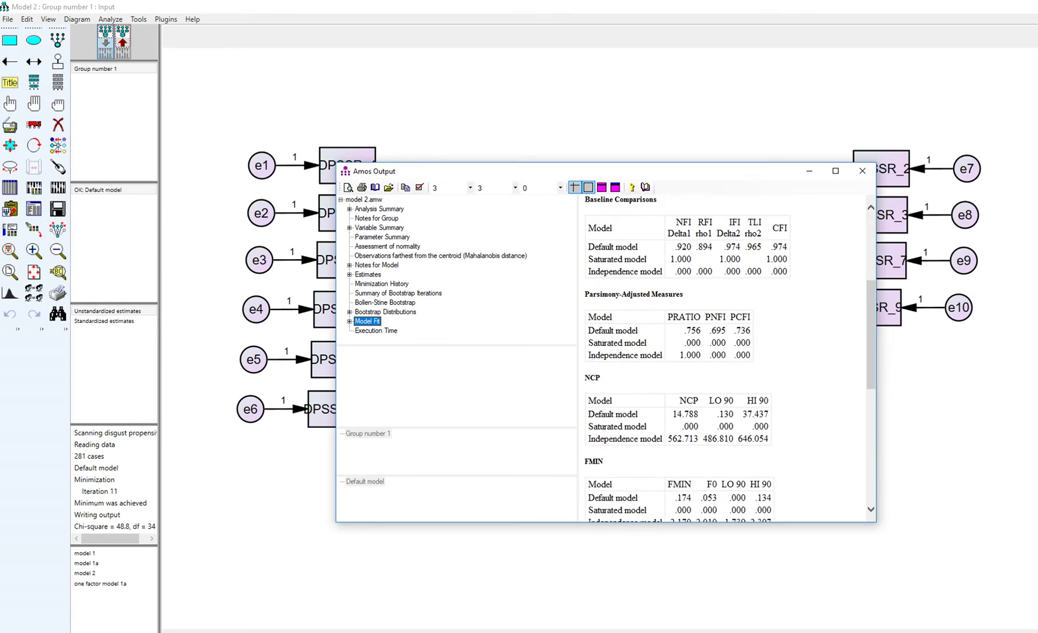
- Compare the Model 2 fit chi-square with the bootstrap distribution of ML discrepancies, marking the distribution with a temporary pen stroke
scroll(787, 407, "down", 6)
scroll(788, 407, "up", 10)
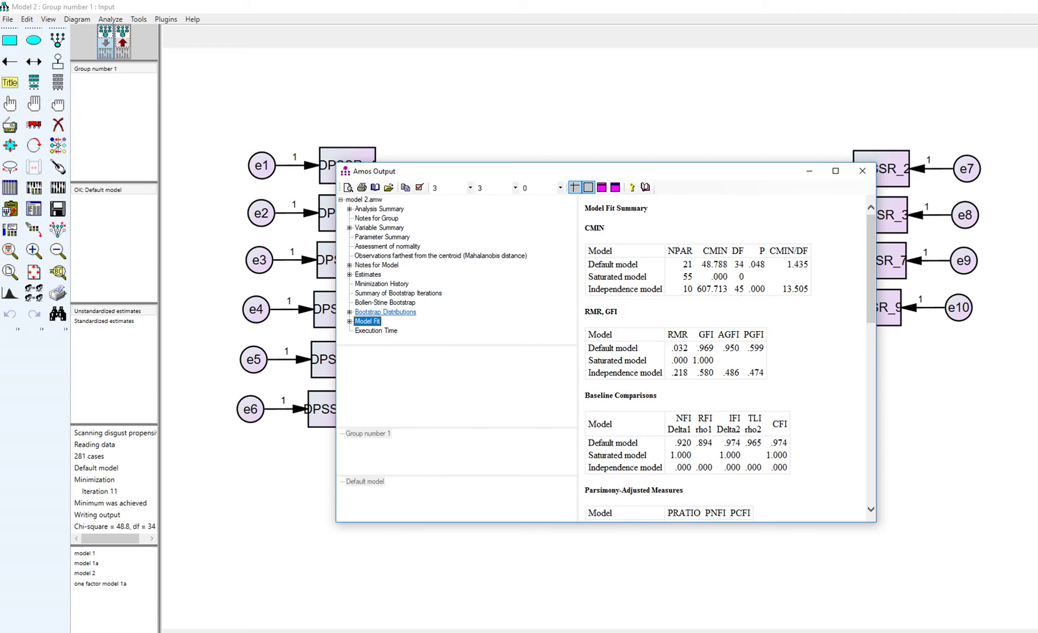
left_click(386, 312)
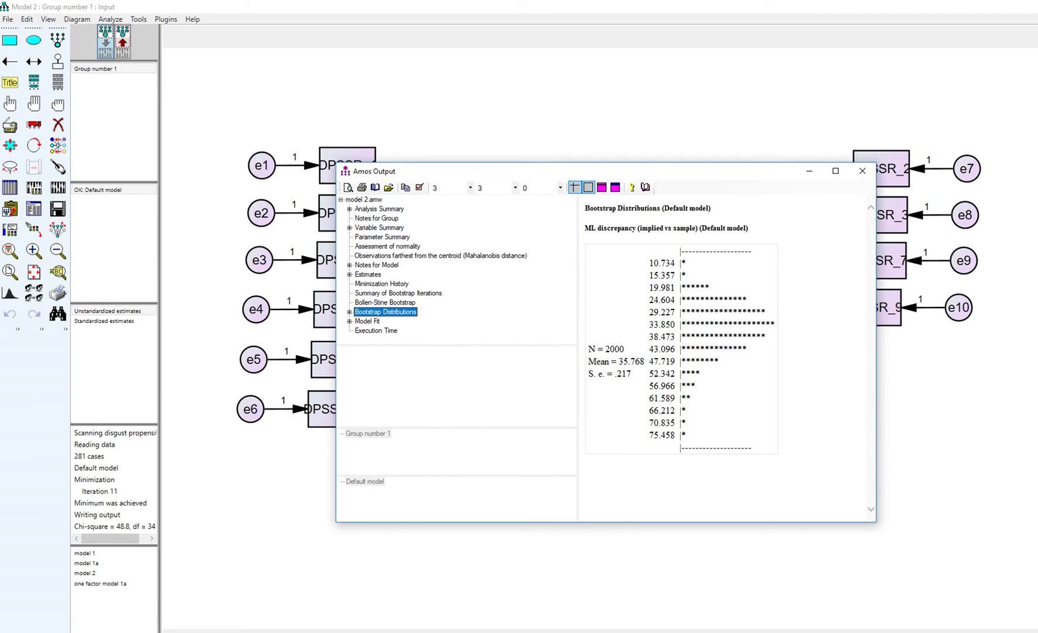
key("alt+Tab")
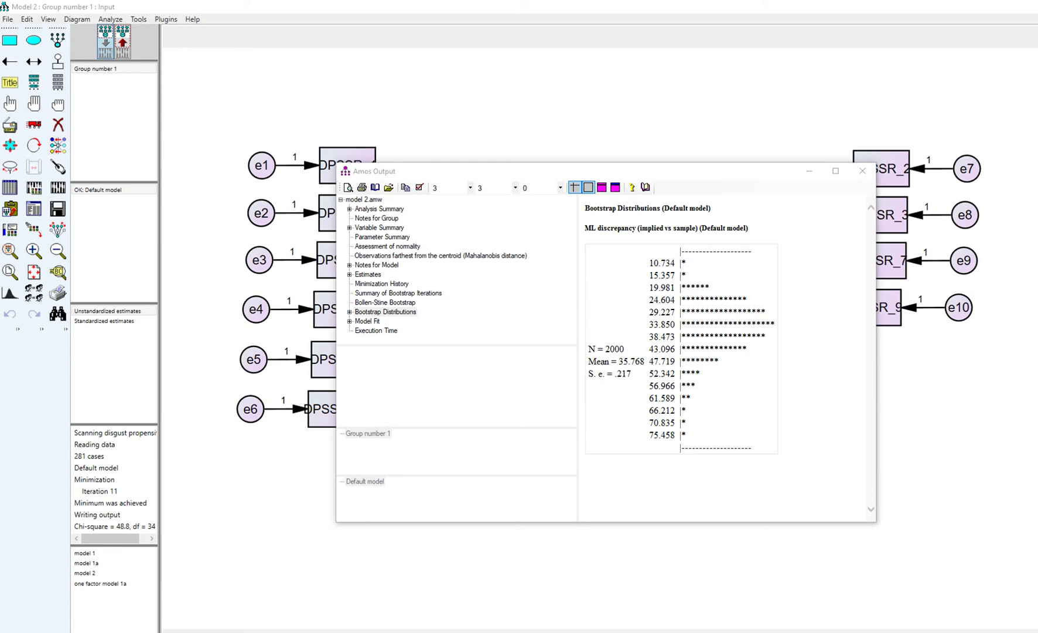
left_click_drag(690, 363, 671, 366)
key("ctrl+z")
- Examine the Model 2 Bollen-Stine Bootstrap result, marking the sample counts and p value with temporary pen strokes, and close the output
left_click(384, 303)
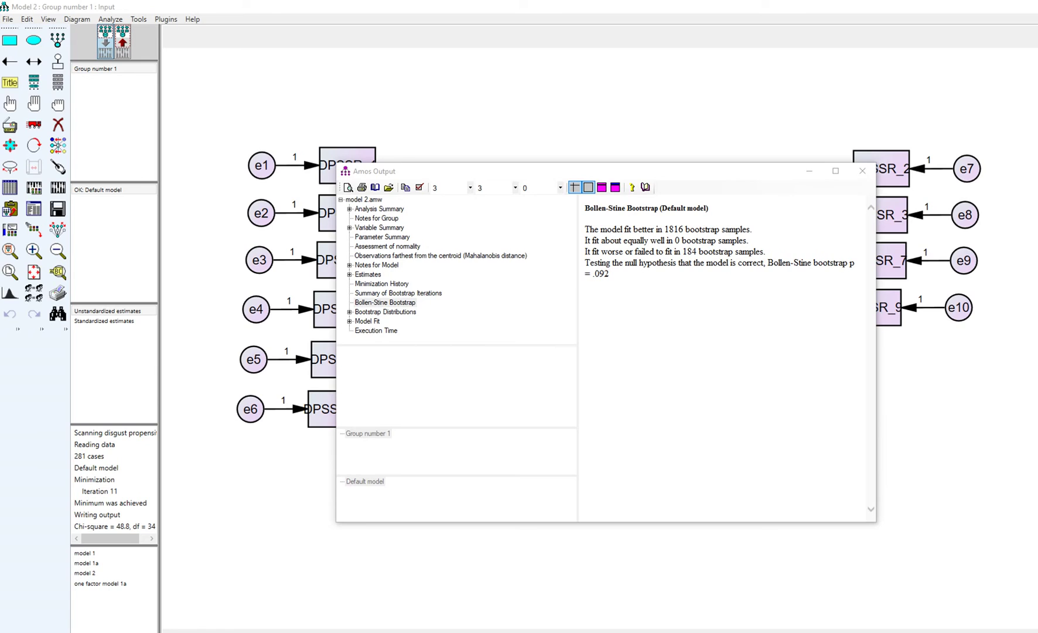
left_click_drag(663, 235, 704, 234)
left_click_drag(674, 245, 719, 256)
mouse_move(584, 280)
left_mouse_down()
mouse_move(619, 272)
mouse_move(588, 283)
left_mouse_up()
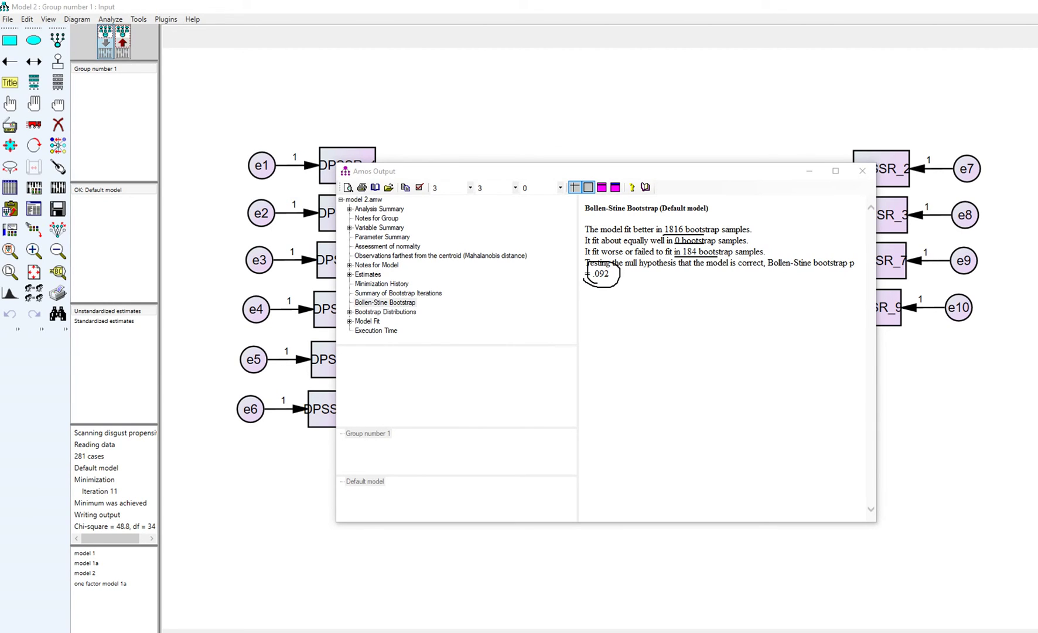
key("Escape")
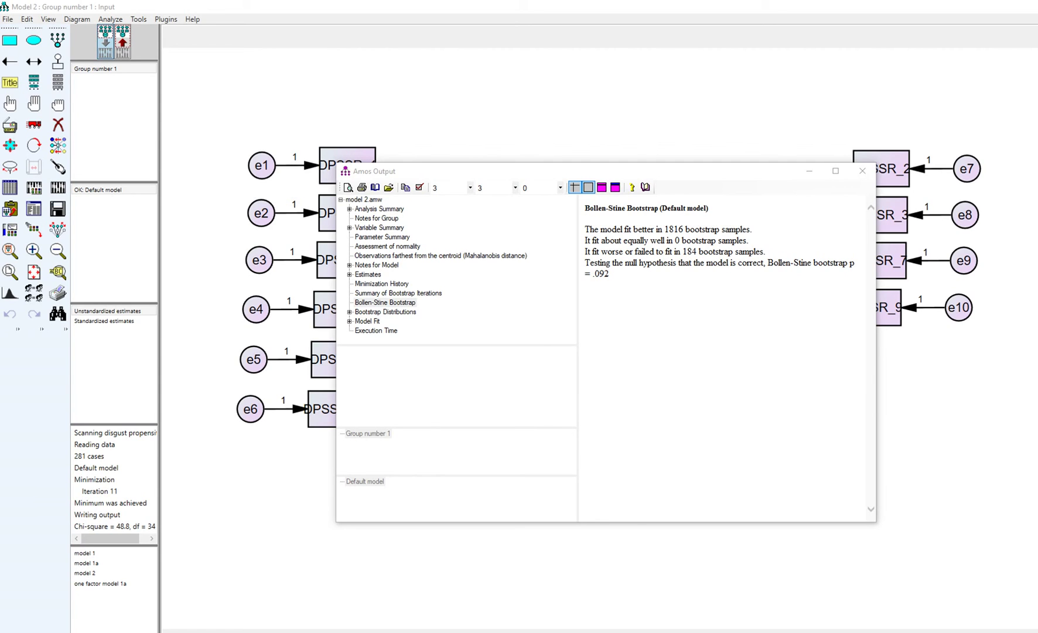
key("alt+Tab")
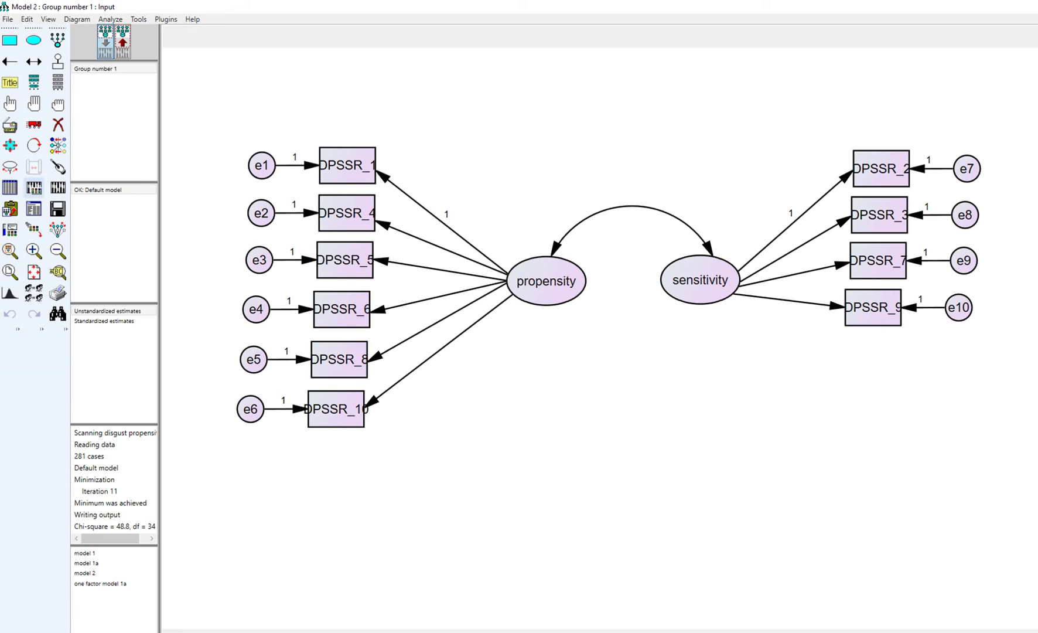
- Recalculate Model 2 with the Bollen-Stine bootstrap still enabled and check the Estimates section of the text output for bootstrap results
left_click(33, 187)
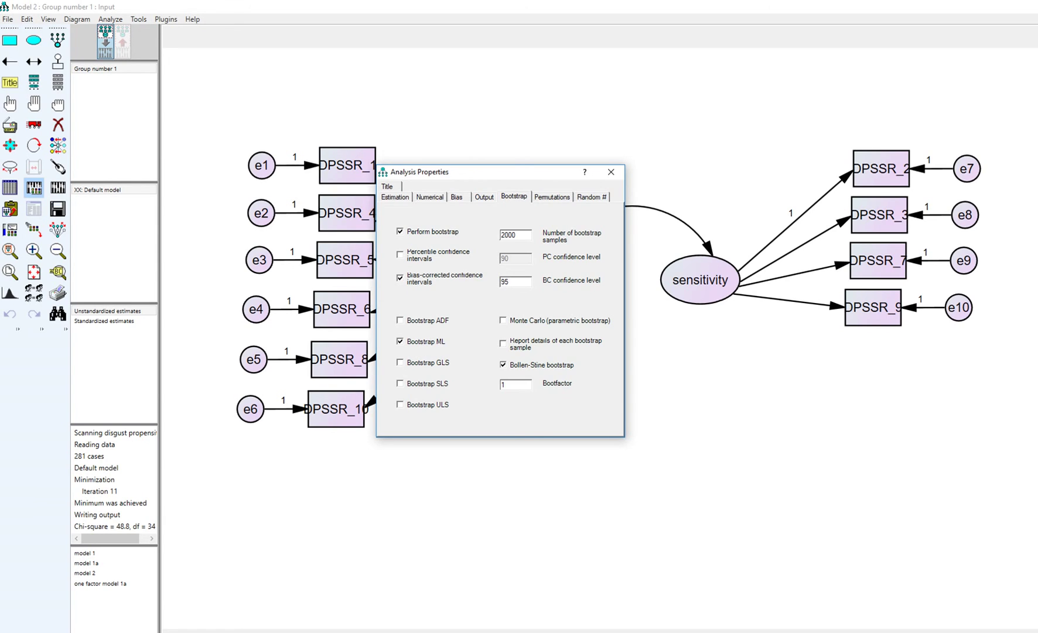
left_click(57, 187)
left_click(33, 208)
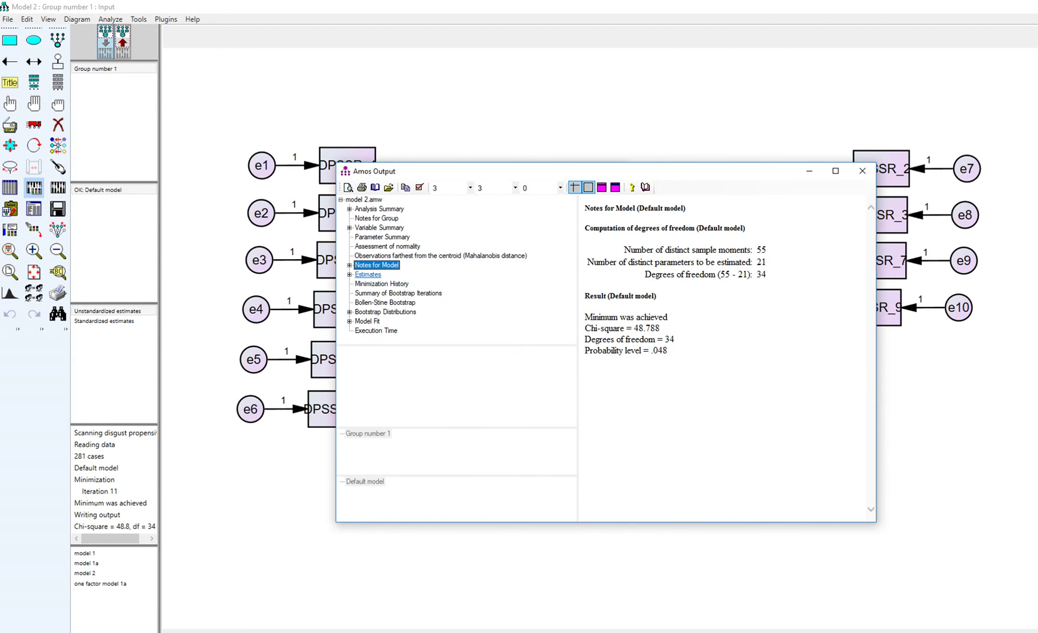
left_click(368, 274)
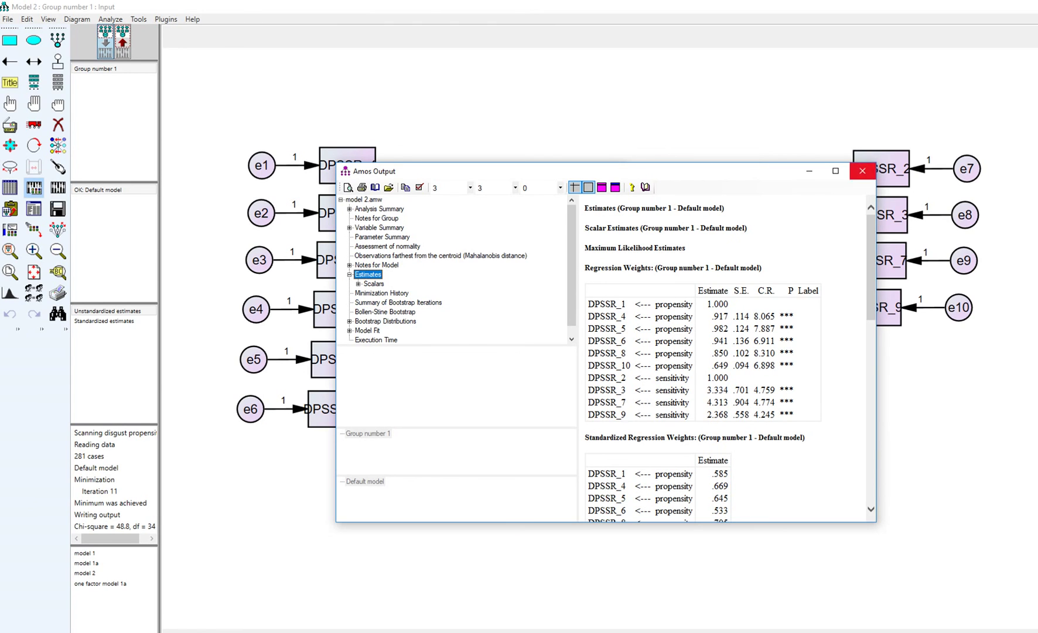
left_click(863, 171)
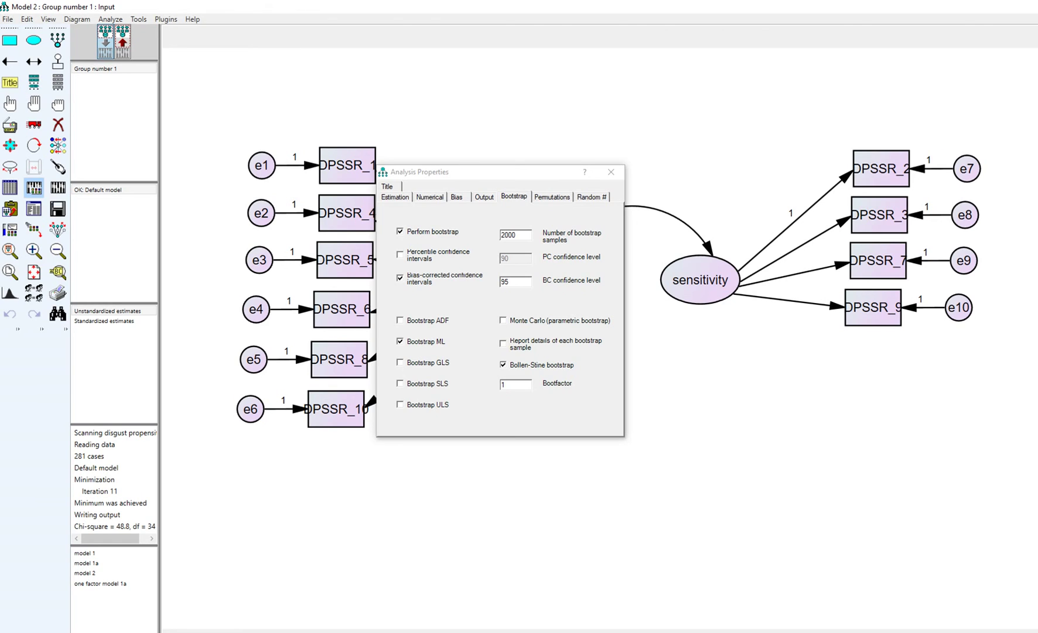
- Turn off the Bollen-Stine bootstrap in Analysis Properties, recalculate the Model 2 estimates and open the text output
left_click(503, 365)
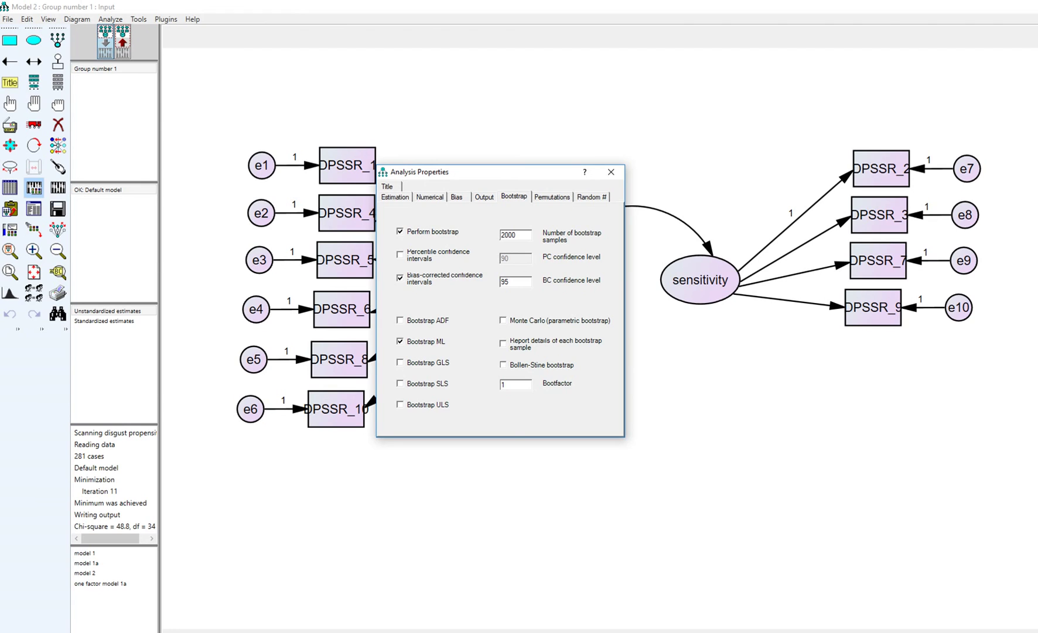
left_click(57, 188)
left_click(34, 209)
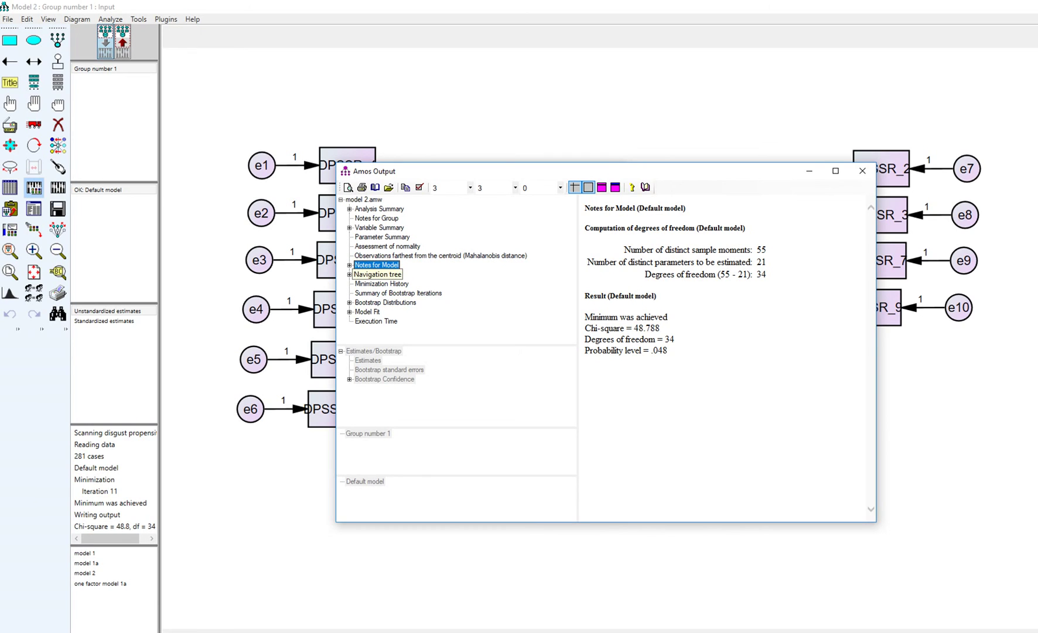
- Display the bias-corrected percentile bootstrap confidence intervals for the unstandardized regression weights of Model 2
left_click(368, 274)
left_click(374, 284)
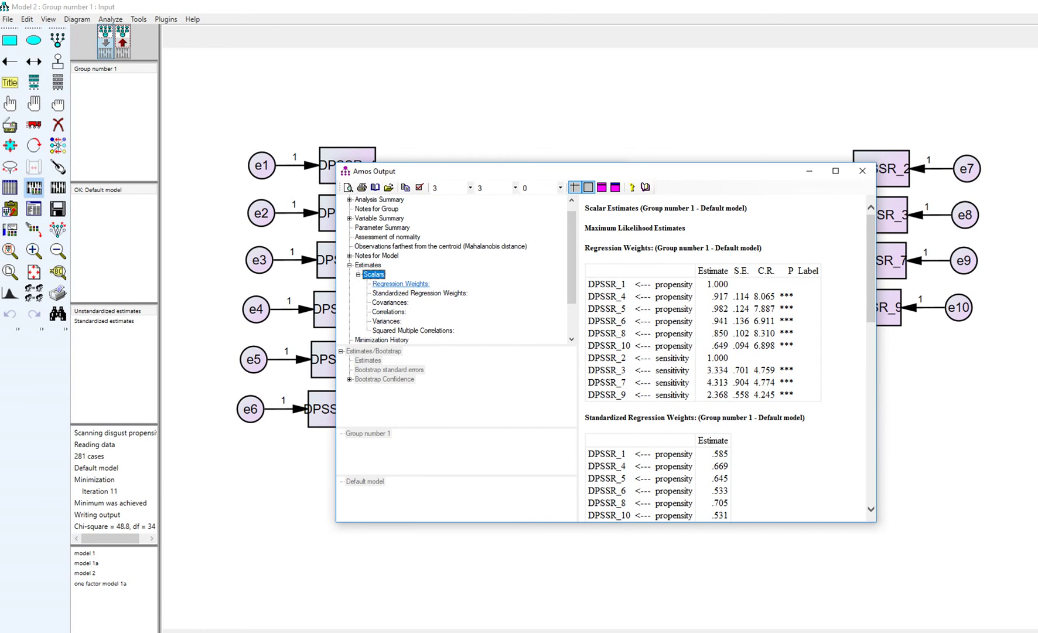
left_click(401, 284)
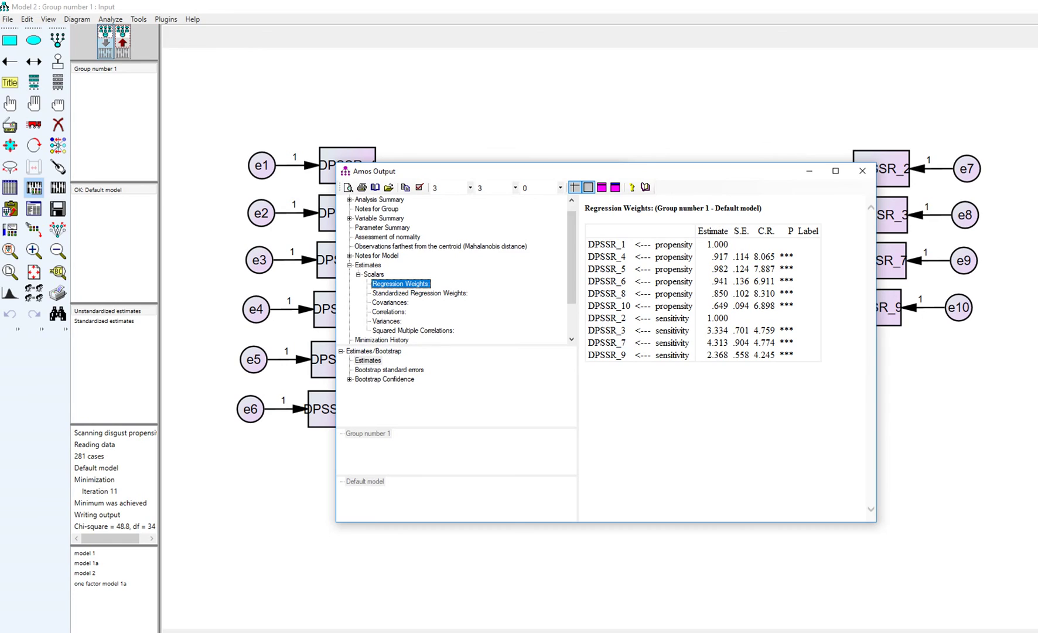
key("alt+Tab")
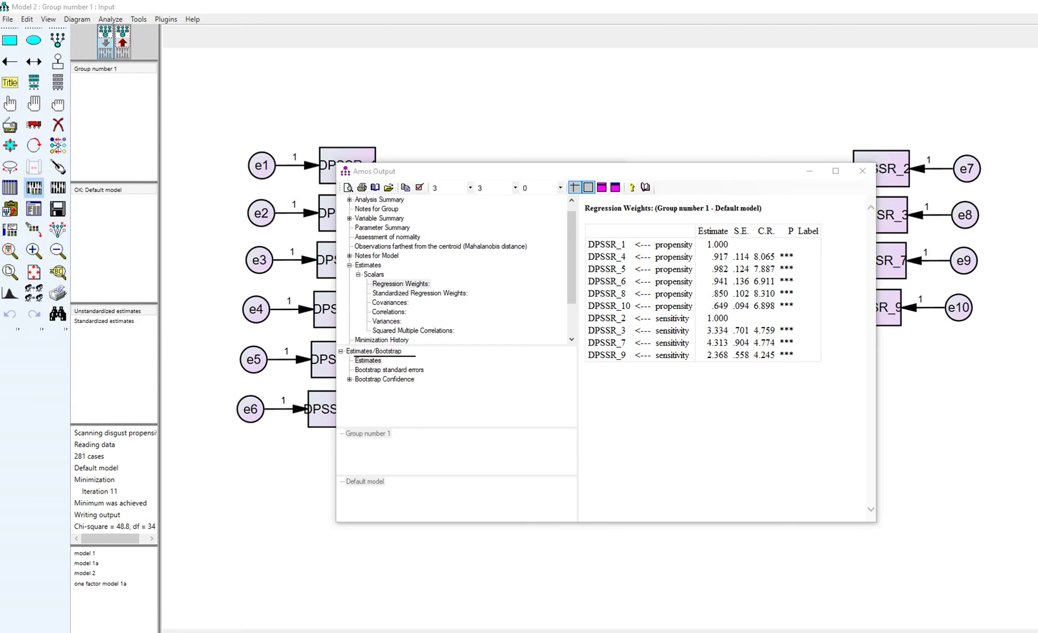
left_click_drag(707, 272, 703, 307)
key("Escape")
left_click(384, 379)
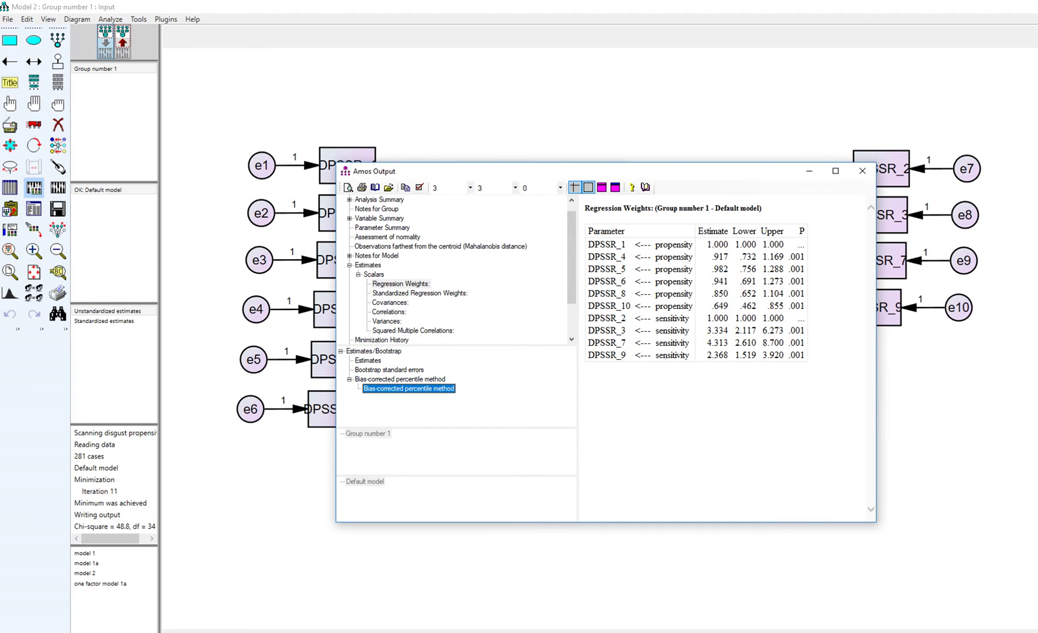
- Examine the bias-corrected regression weights, striking out the fixed loadings and marking the free estimates, Lower and Upper bounds and P values in pen
key("ctrl+2")
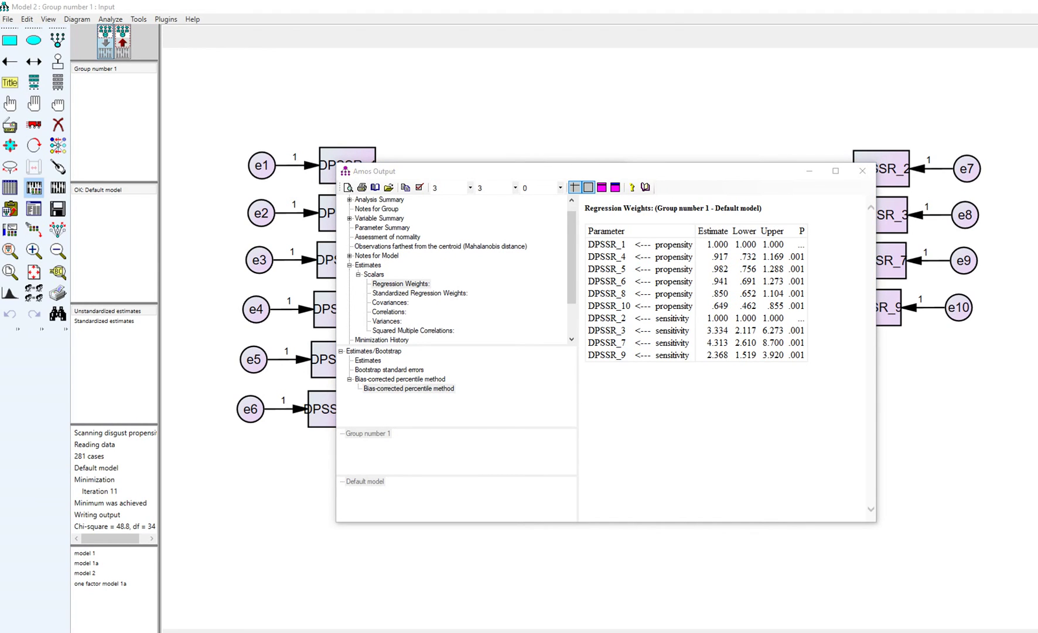
left_click_drag(700, 248, 735, 247)
left_click_drag(707, 328, 733, 324)
left_click_drag(706, 255, 703, 357)
mouse_move(704, 240)
left_mouse_down()
mouse_move(813, 242)
mouse_move(701, 243)
left_mouse_up()
mouse_move(696, 318)
left_mouse_down()
mouse_move(819, 320)
mouse_move(690, 319)
left_mouse_up()
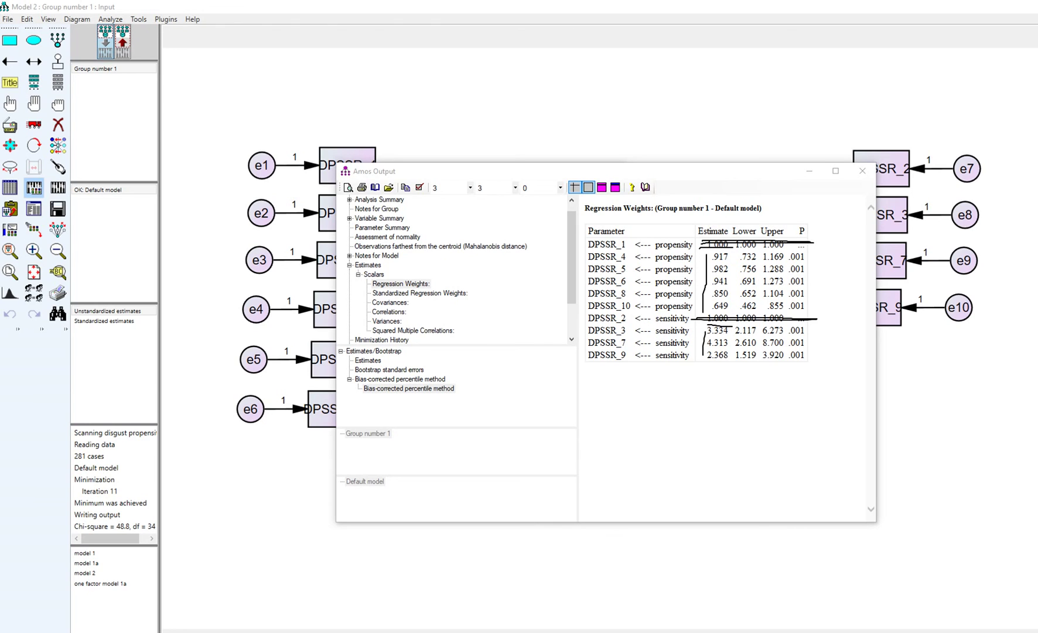
left_click_drag(731, 237, 787, 240)
mouse_move(792, 236)
left_mouse_down()
mouse_move(819, 239)
mouse_move(791, 226)
mouse_move(810, 276)
mouse_move(808, 308)
left_mouse_up()
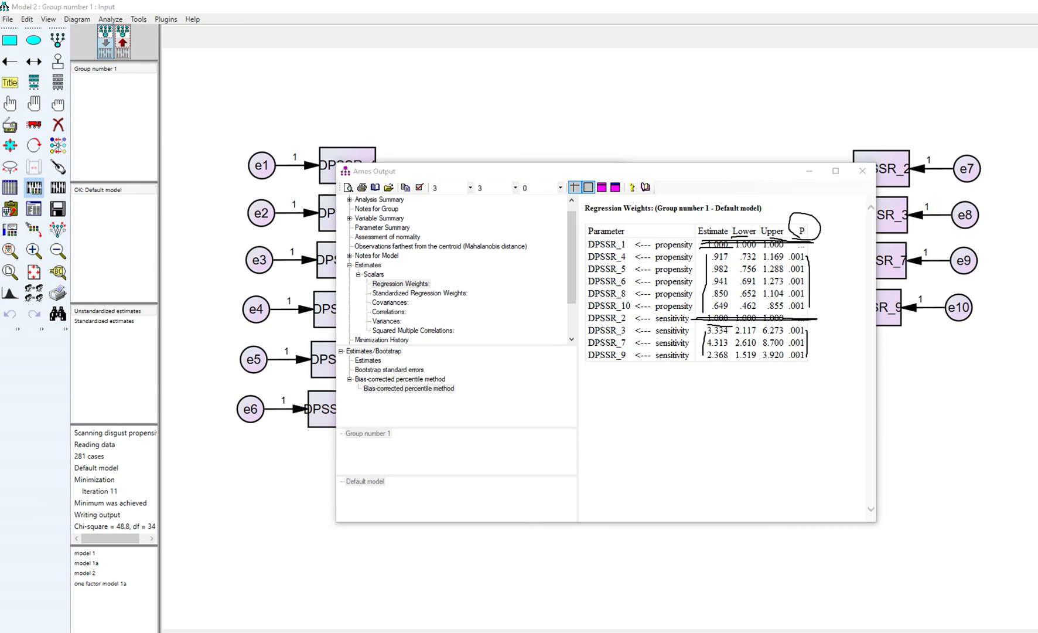